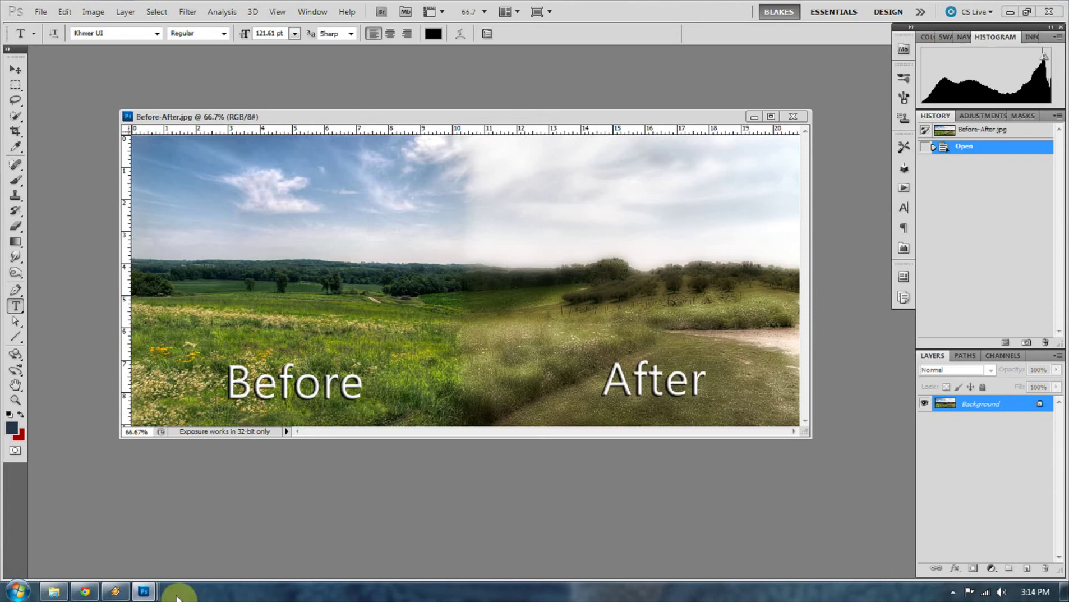
Bring the 'Delete Layer' landscape document to the front in place of the comparison image.
mouse_move(145, 572)
click(355, 487)
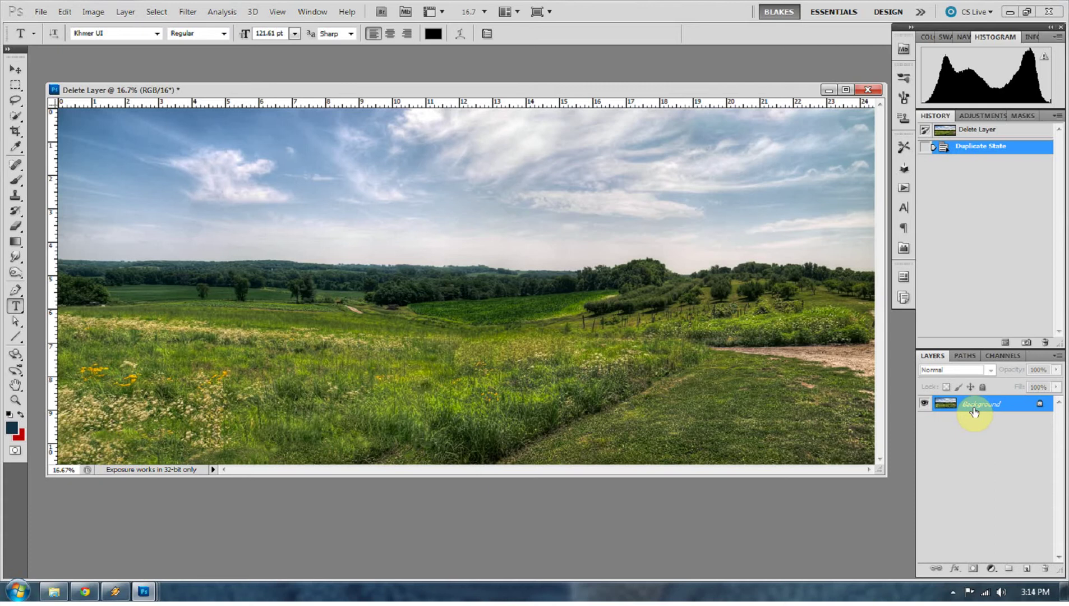
drag(973, 411, 973, 406)
Duplicate the landscape layer twice, set Layer 1 copy to Pin Light, and select Layer 1.
key(ctrl+j)
key(ctrl+j)
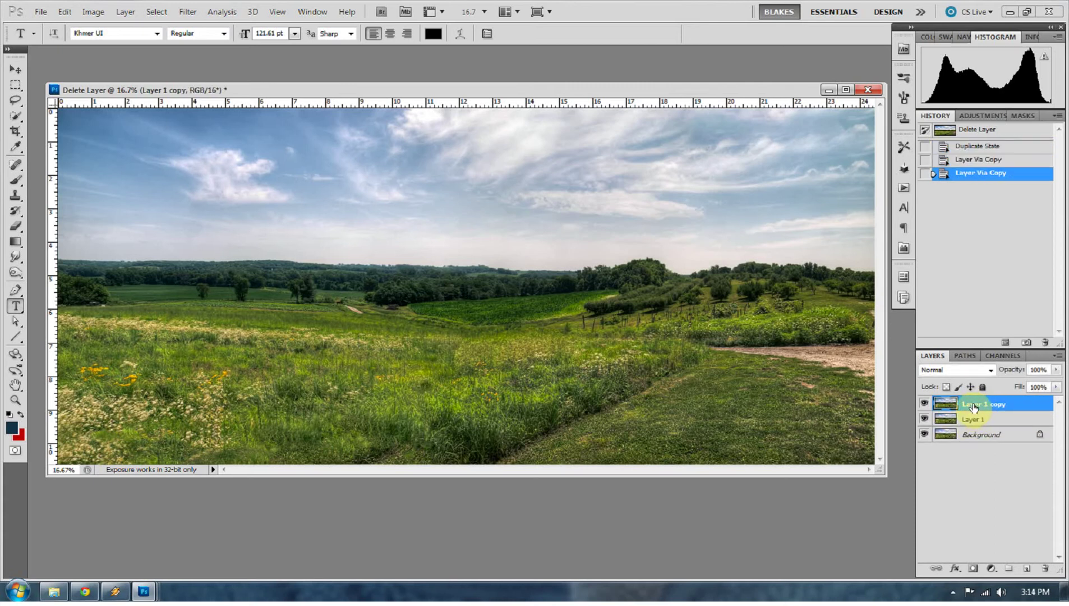
click(991, 369)
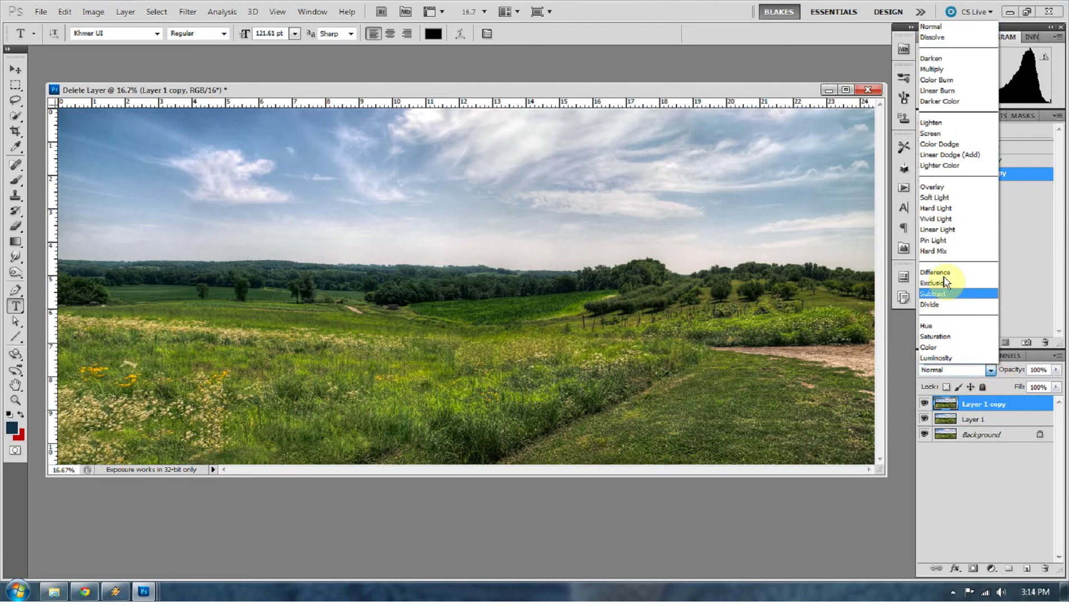
click(943, 241)
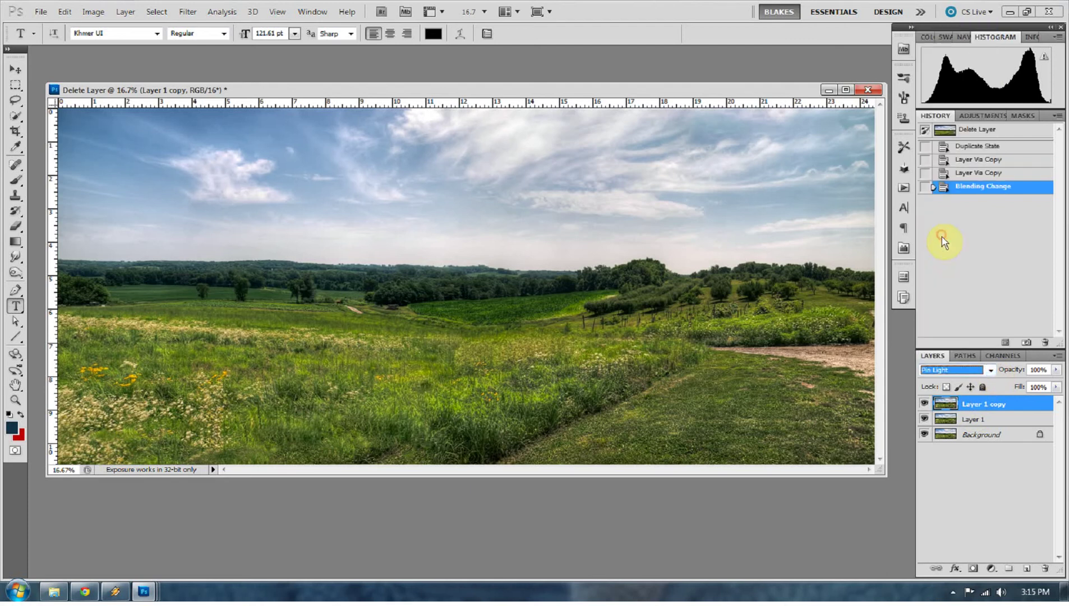
click(965, 420)
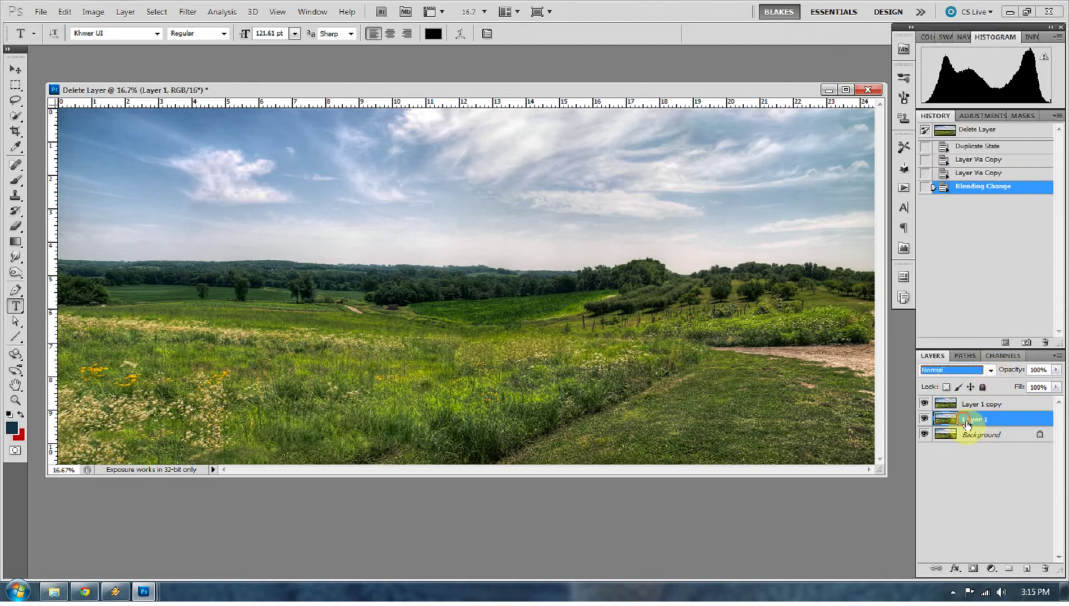
Apply a 52.4-pixel Gaussian Blur to Layer 1.
click(188, 12)
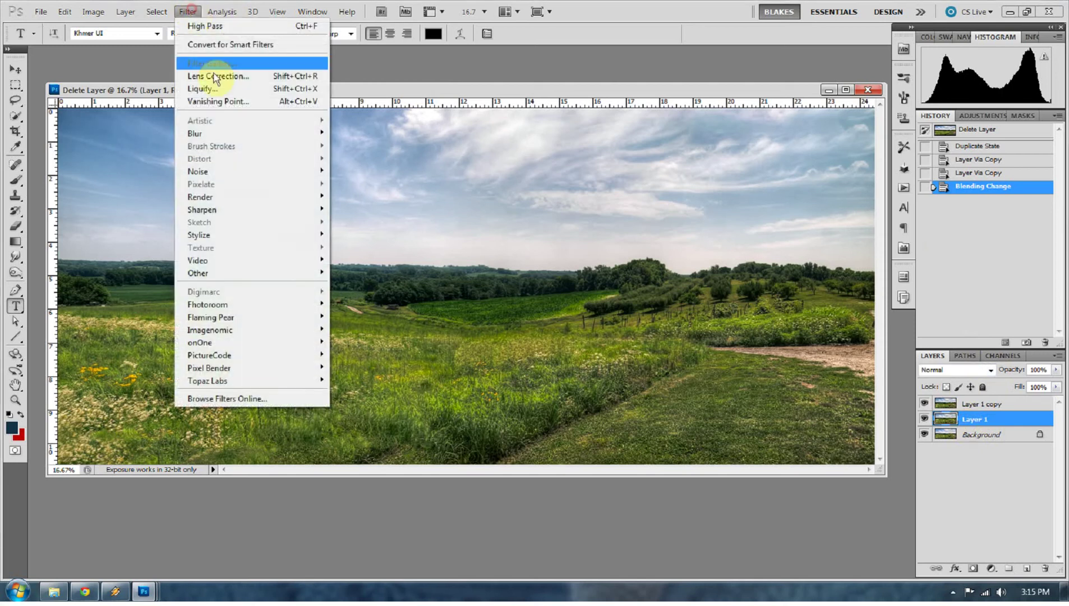
mouse_move(225, 129)
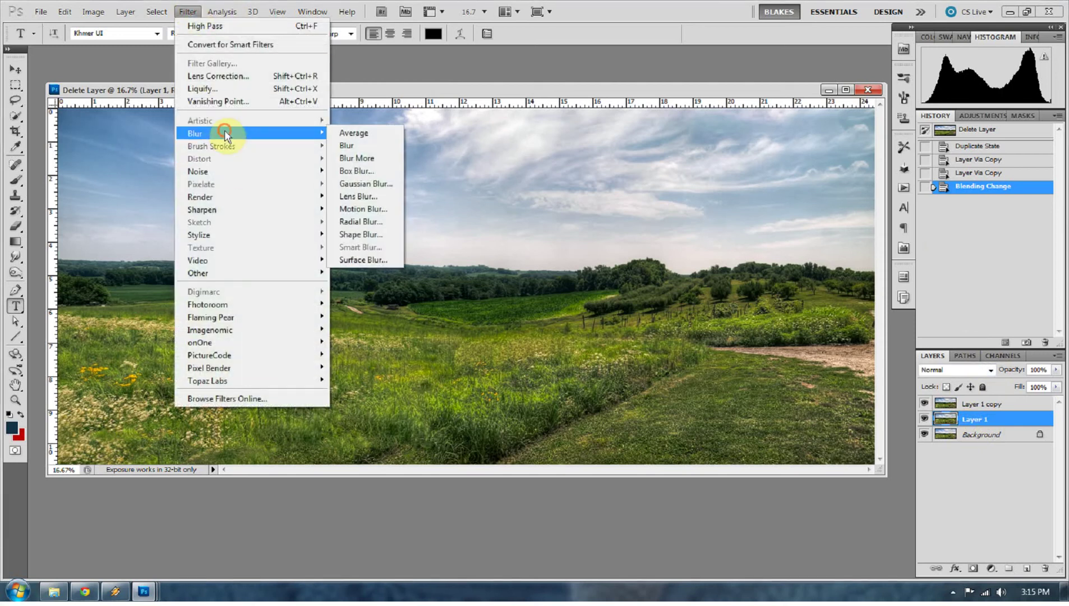
click(345, 187)
drag(875, 315, 875, 316)
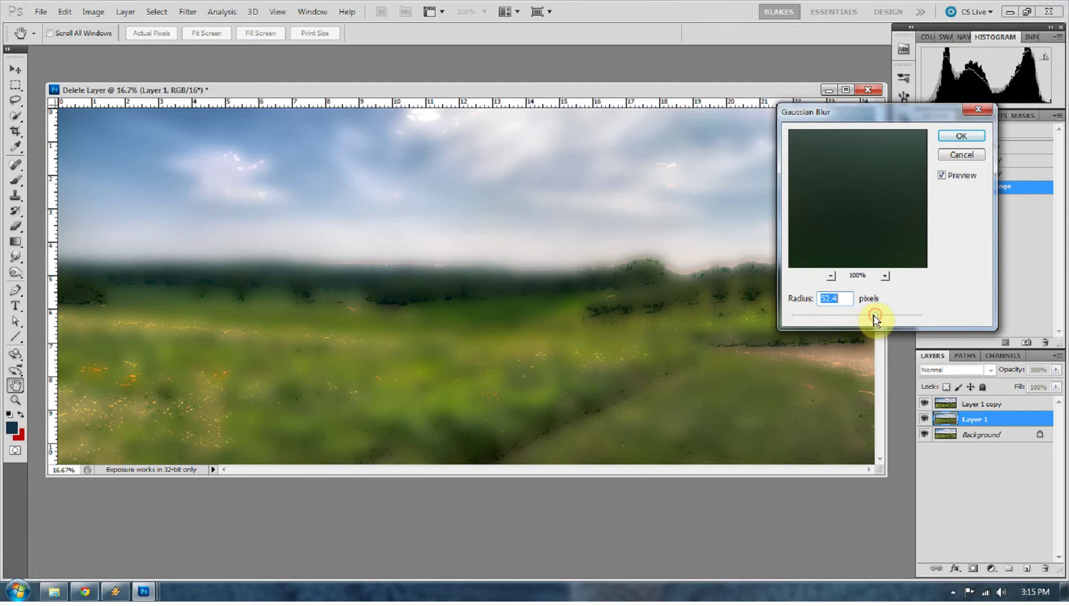
click(962, 138)
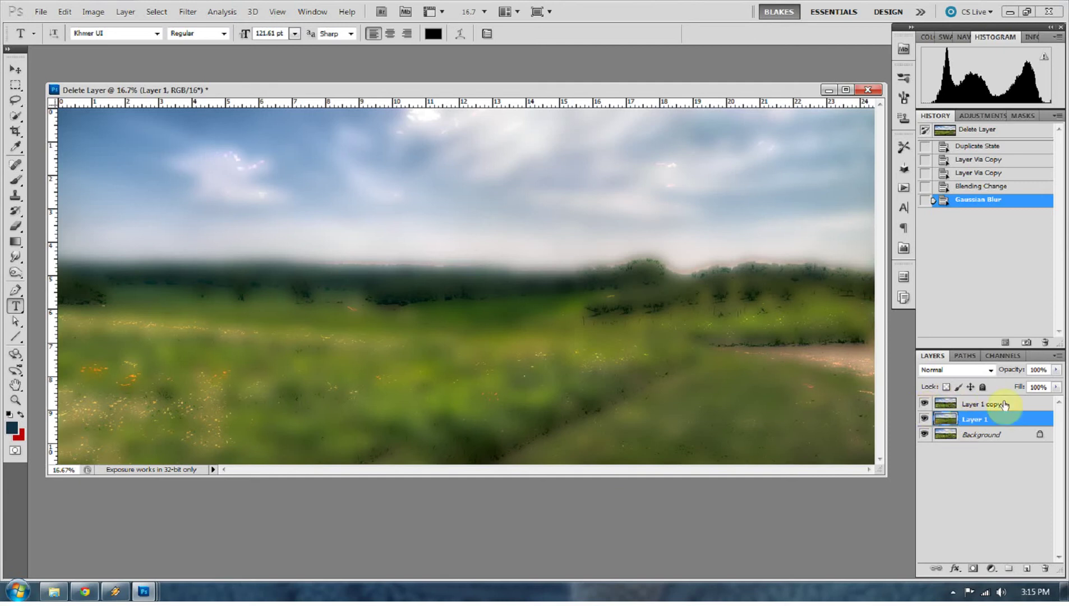
Set Layer 1 to 75% opacity and 89% fill.
click(1056, 370)
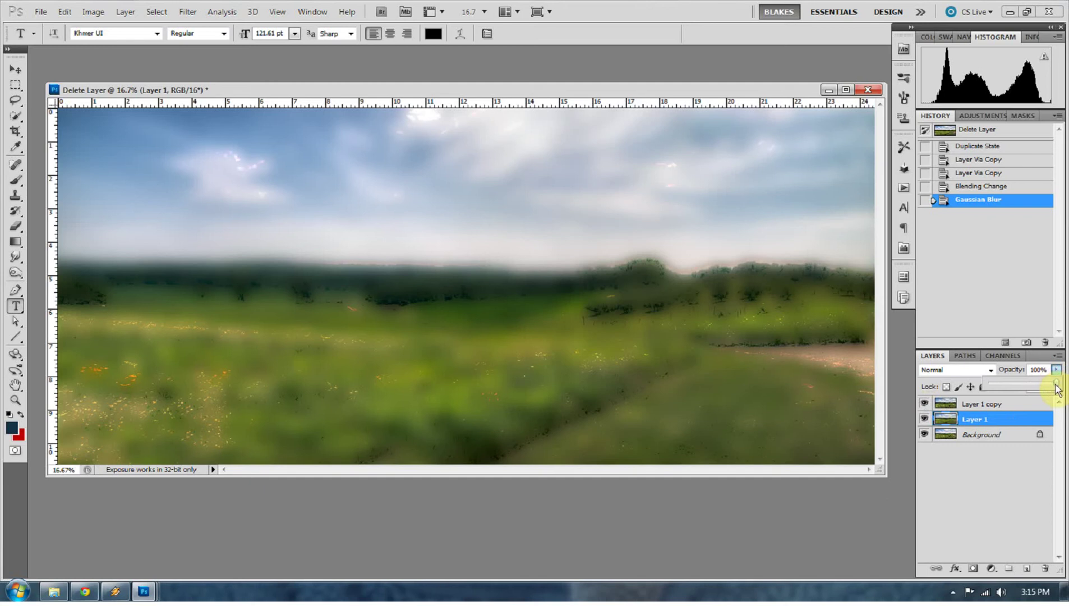
drag(1057, 387, 1044, 390)
click(1034, 473)
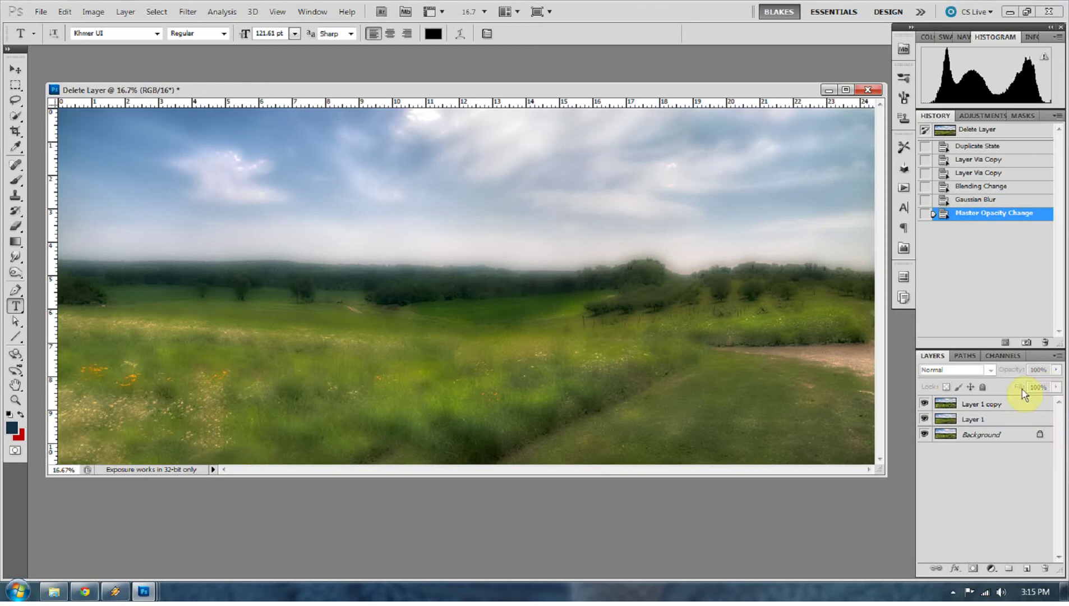
click(997, 402)
click(1004, 420)
click(1057, 387)
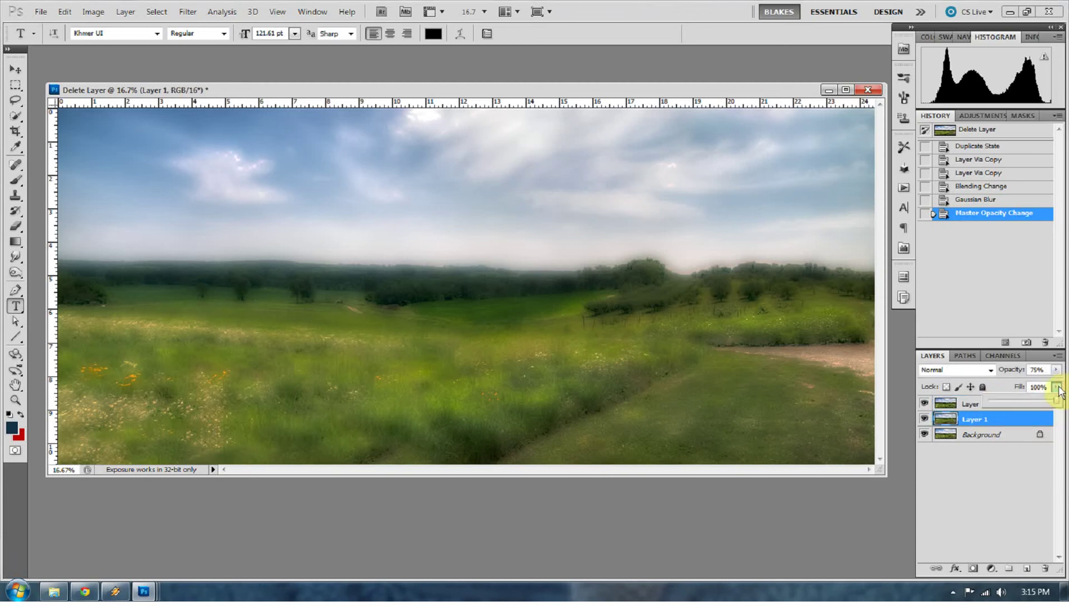
drag(1056, 400, 1048, 403)
click(1012, 465)
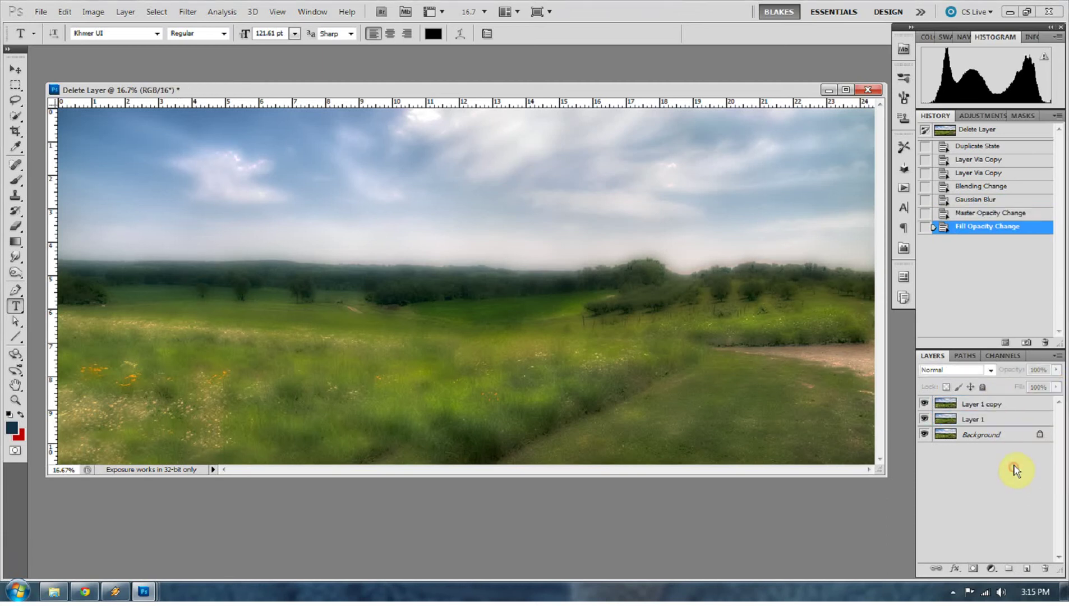
Above Layer 1 copy, add a Hue/Saturation adjustment layer with Saturation +14.
click(980, 405)
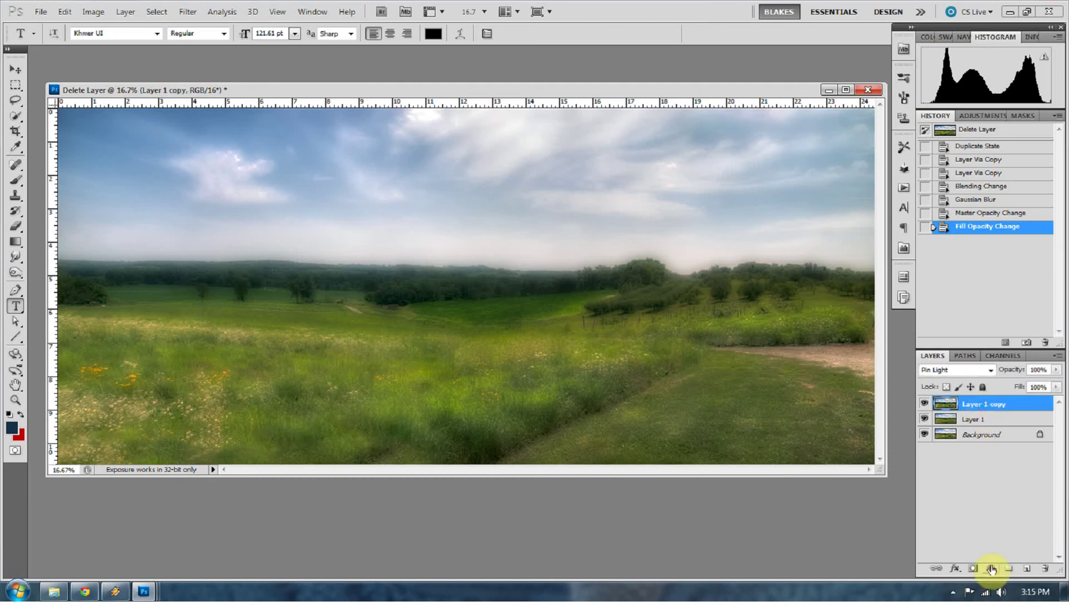
click(993, 569)
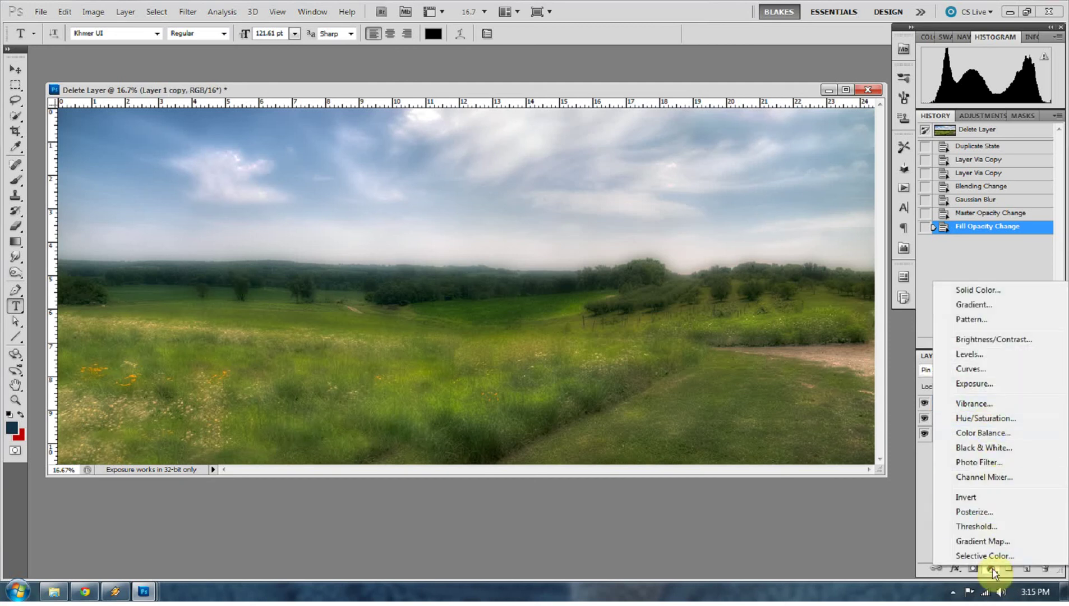
click(971, 423)
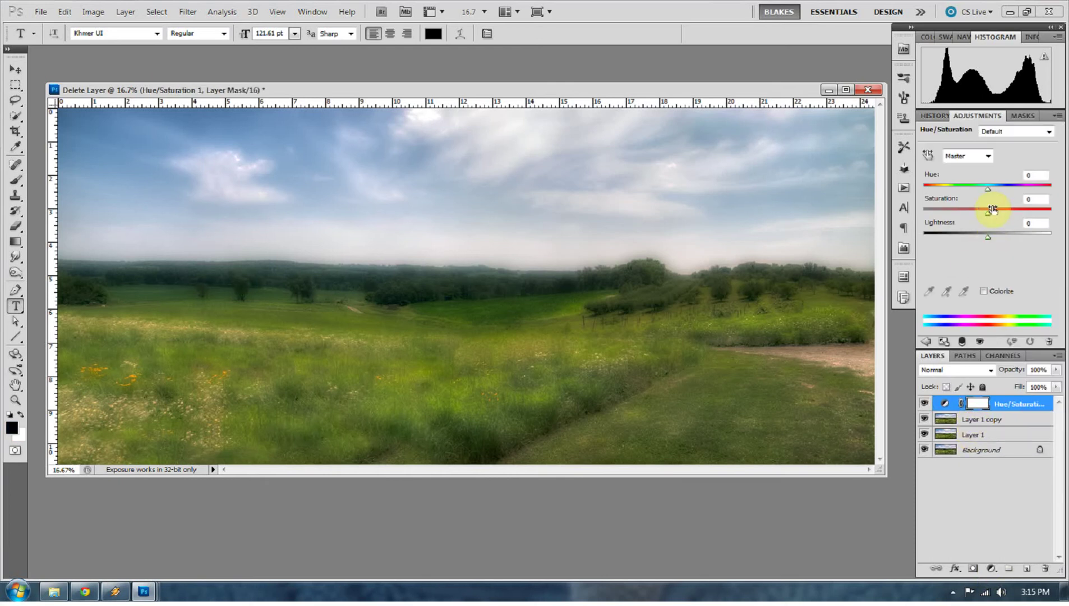
drag(988, 211, 997, 218)
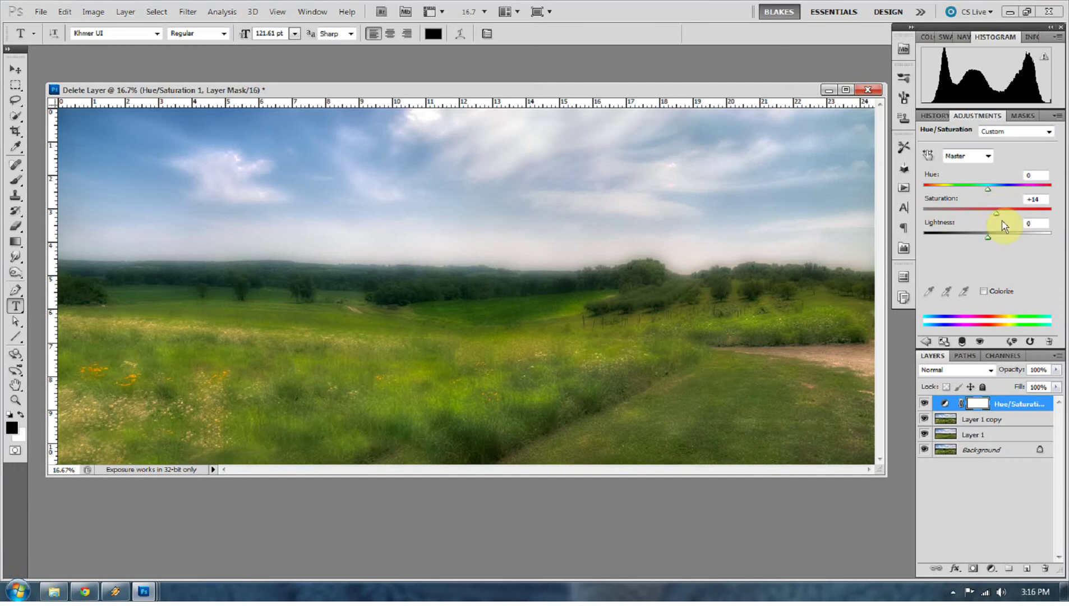
Switch the Hue/Saturation channel to Blues and set Saturation +37, Lightness -28.
click(989, 160)
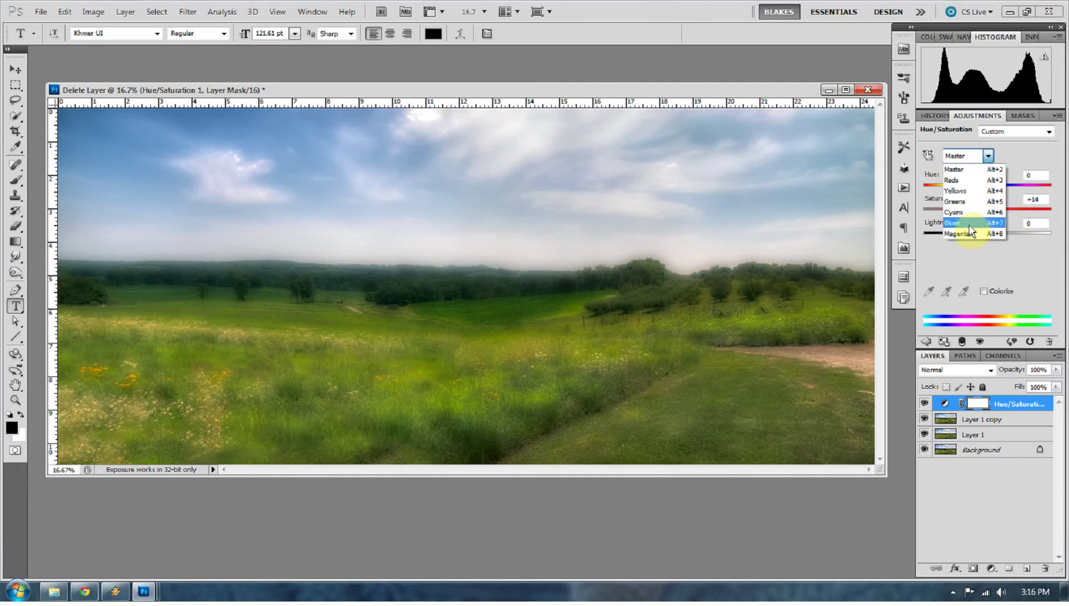
click(965, 223)
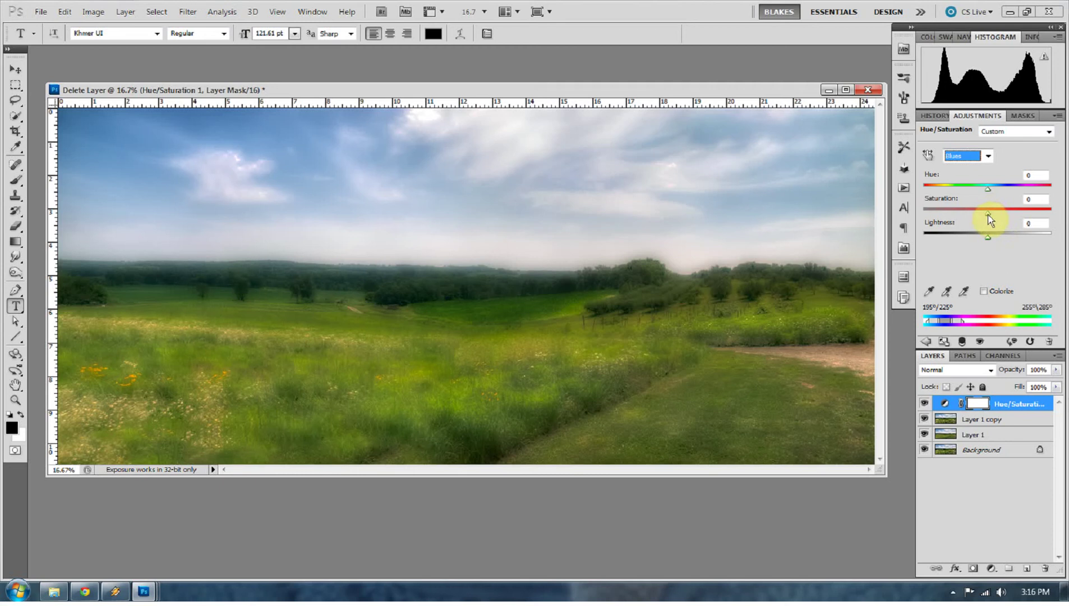
drag(988, 214, 972, 238)
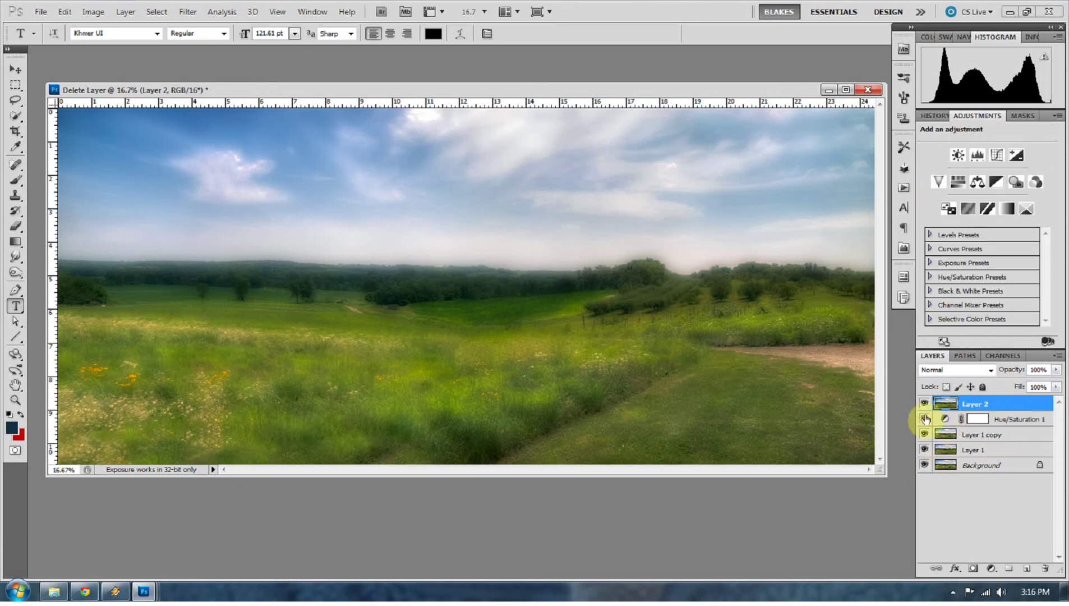
Hide the Hue/Saturation, Layer 1 copy and Layer 1 layers beneath Layer 2.
drag(925, 418, 925, 451)
Give Layer 2 a Lens Correction vignette with Amount about +48 and Midpoint +57.
click(189, 16)
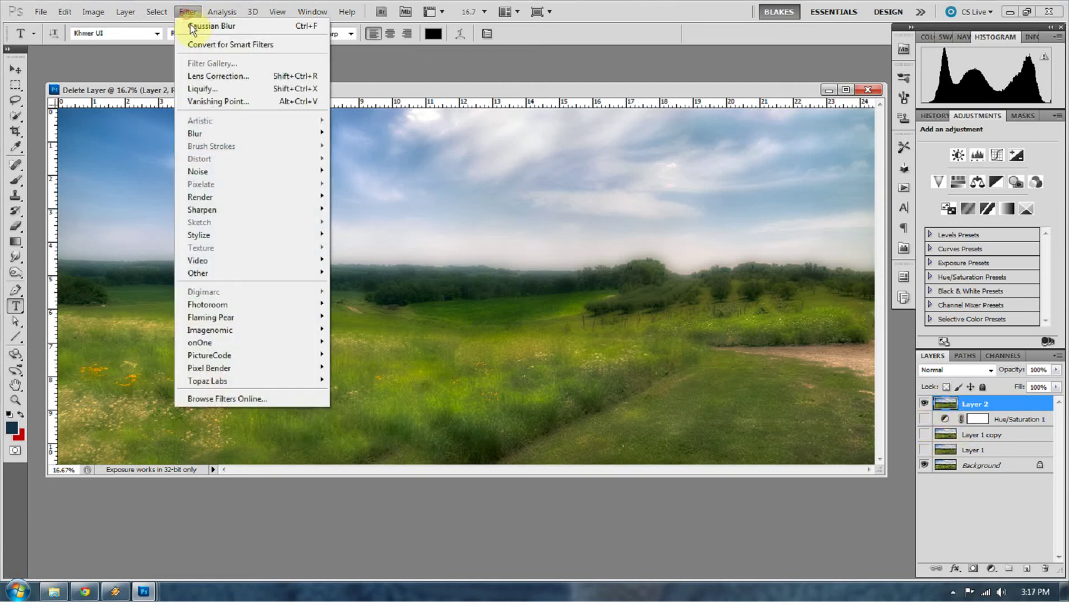
click(208, 77)
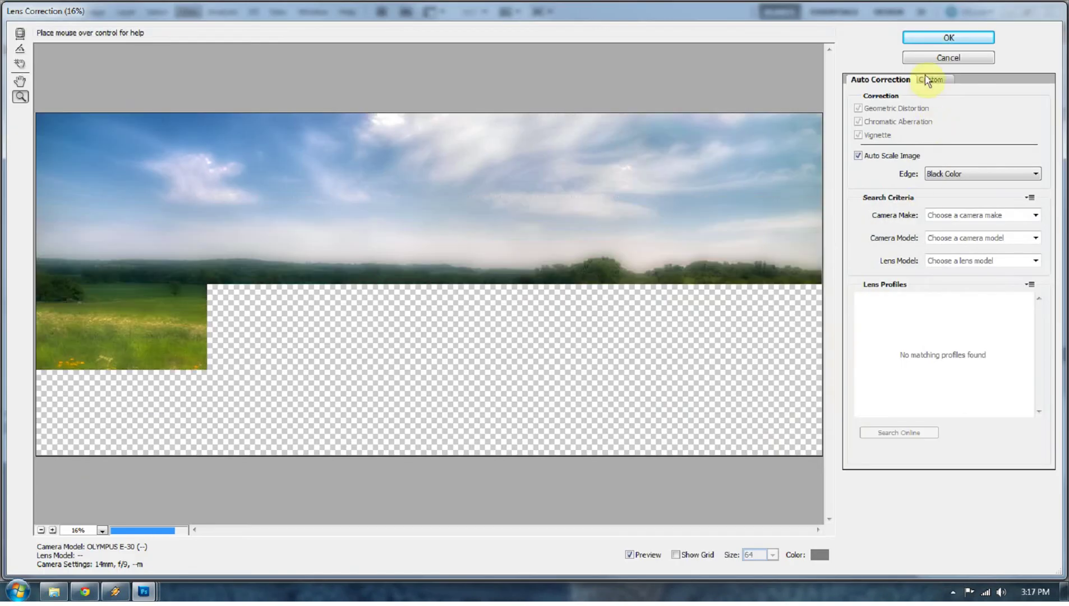
click(926, 80)
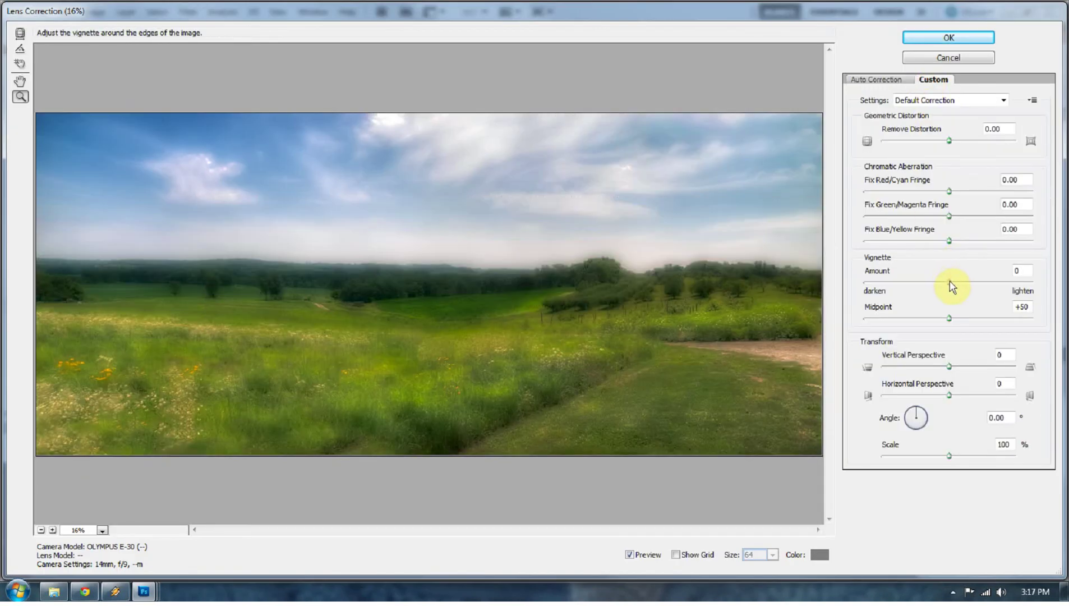
drag(949, 282, 979, 274)
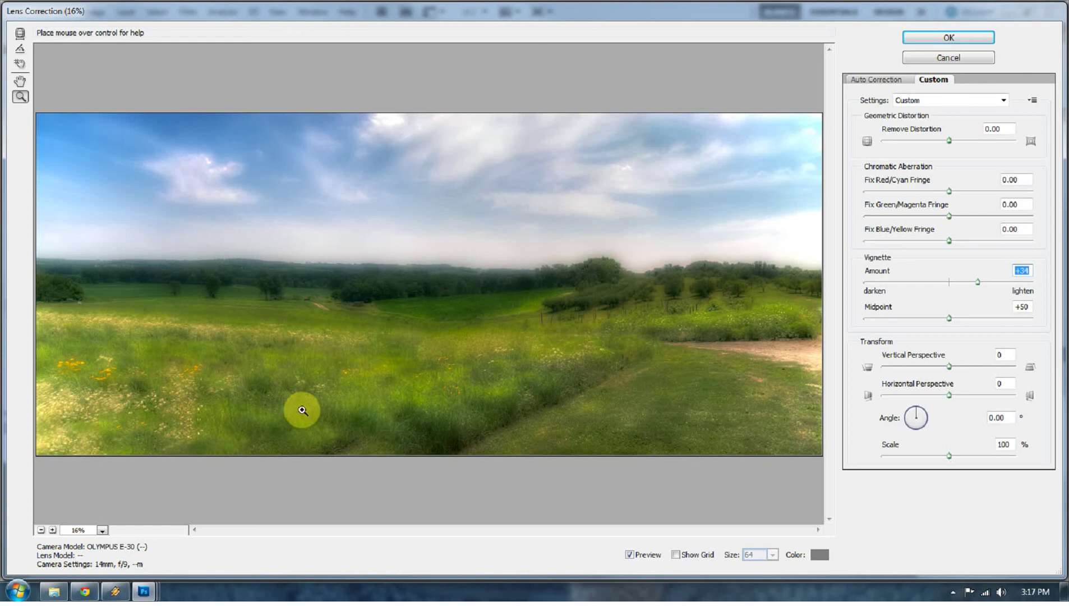
drag(949, 318, 961, 318)
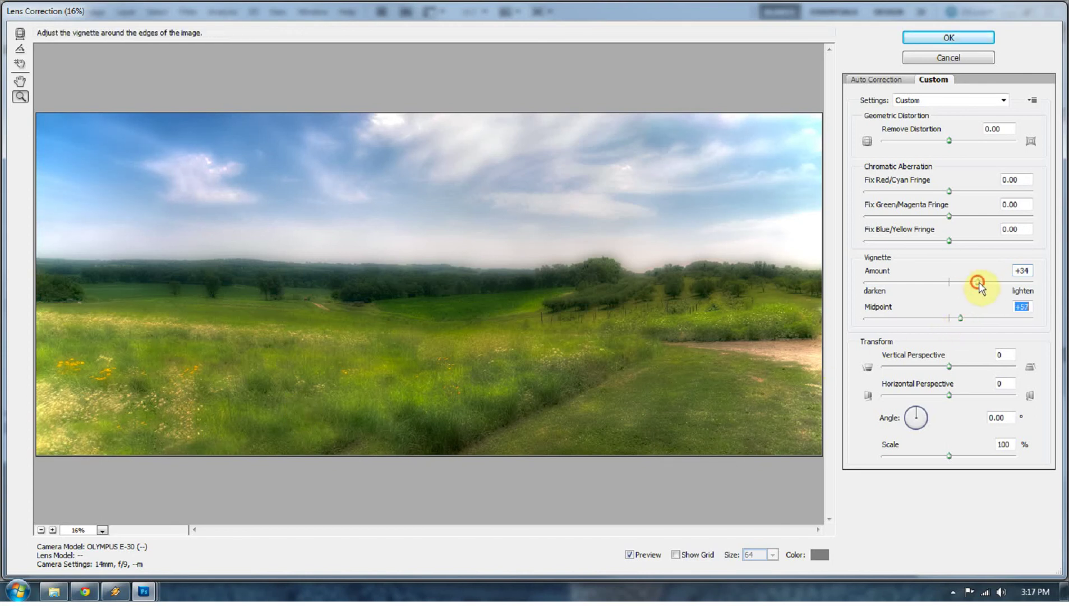
drag(978, 282, 981, 284)
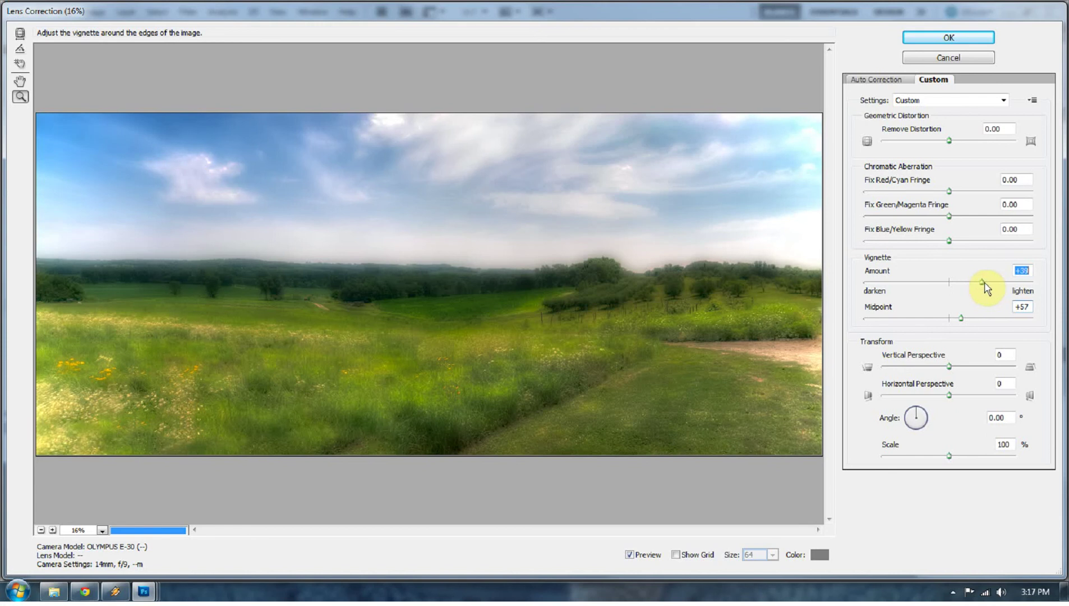
mouse_move(989, 288)
mouse_down()
mouse_move(1003, 289)
mouse_move(990, 289)
mouse_up()
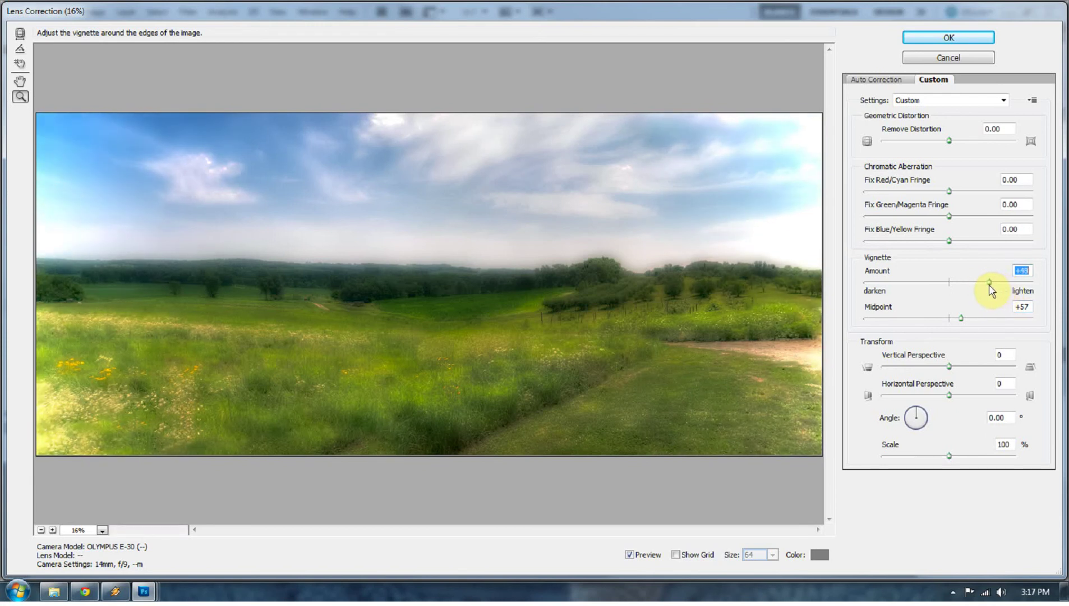
Apply the lens correction, then duplicate the Background and move the copy above Layer 2.
click(921, 39)
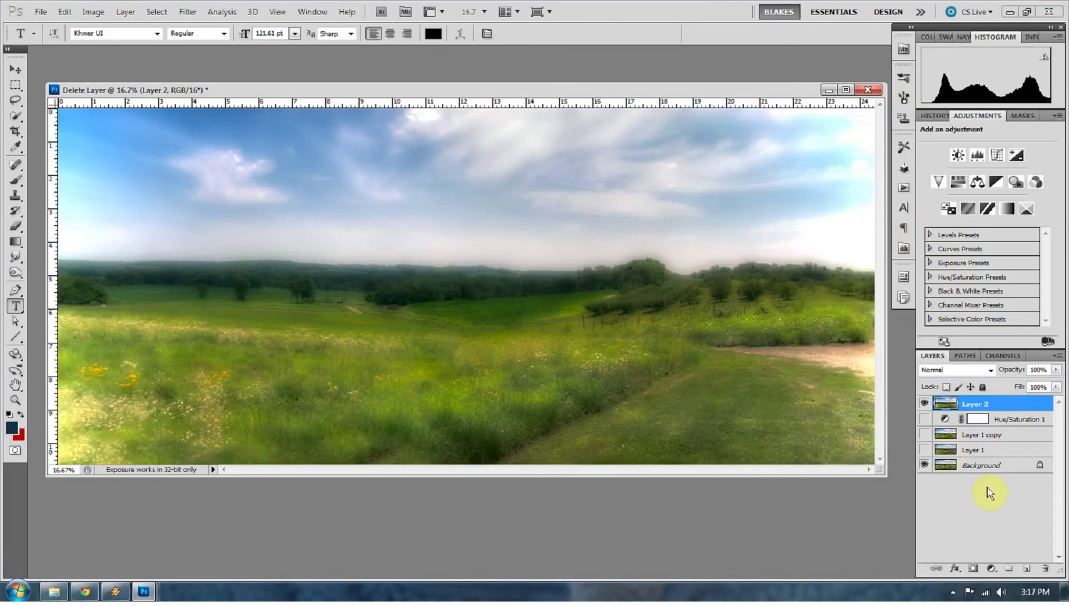
click(977, 470)
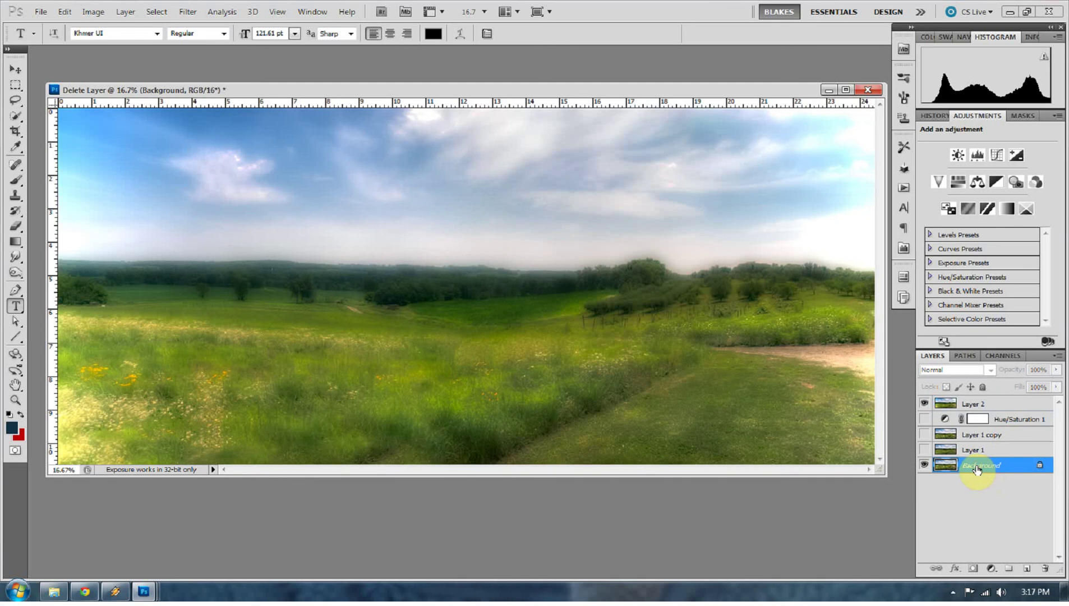
key(ctrl+j)
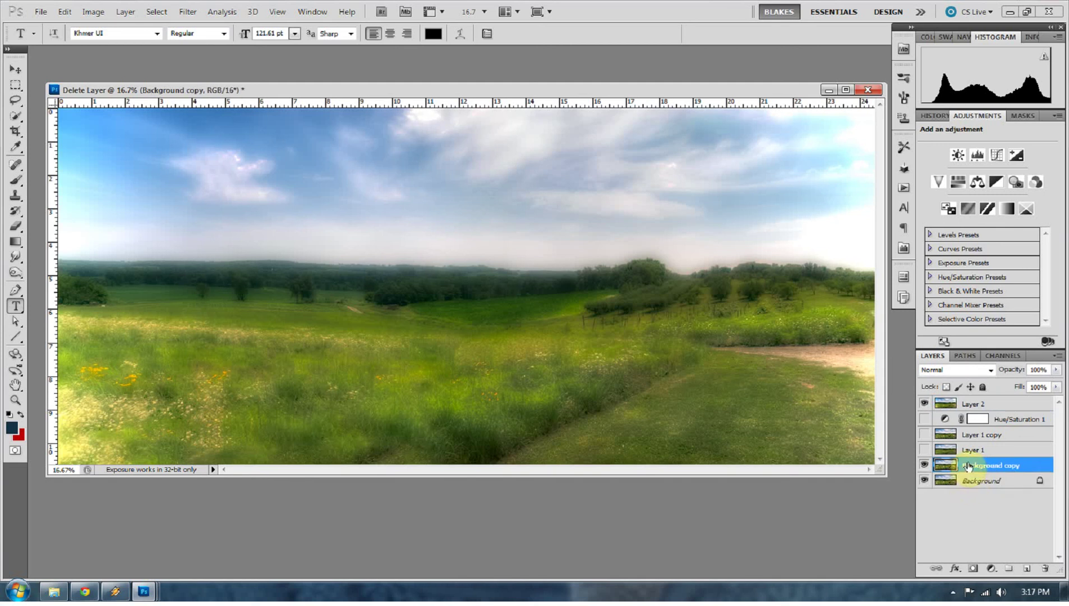
drag(974, 465, 973, 401)
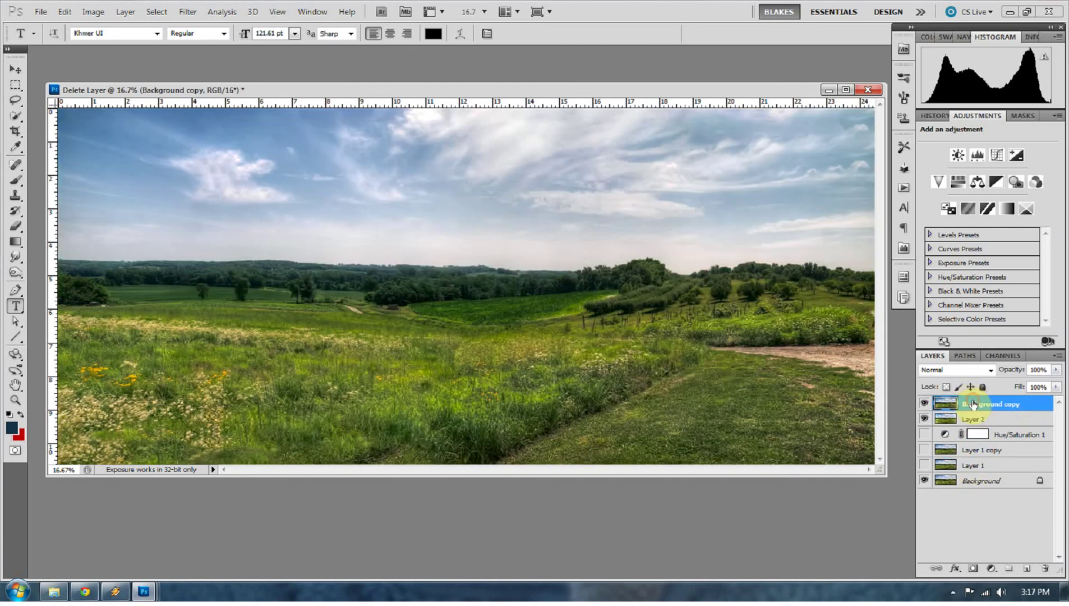
Set Background copy to Soft Light blending and apply a 4.2-pixel High Pass filter.
click(969, 369)
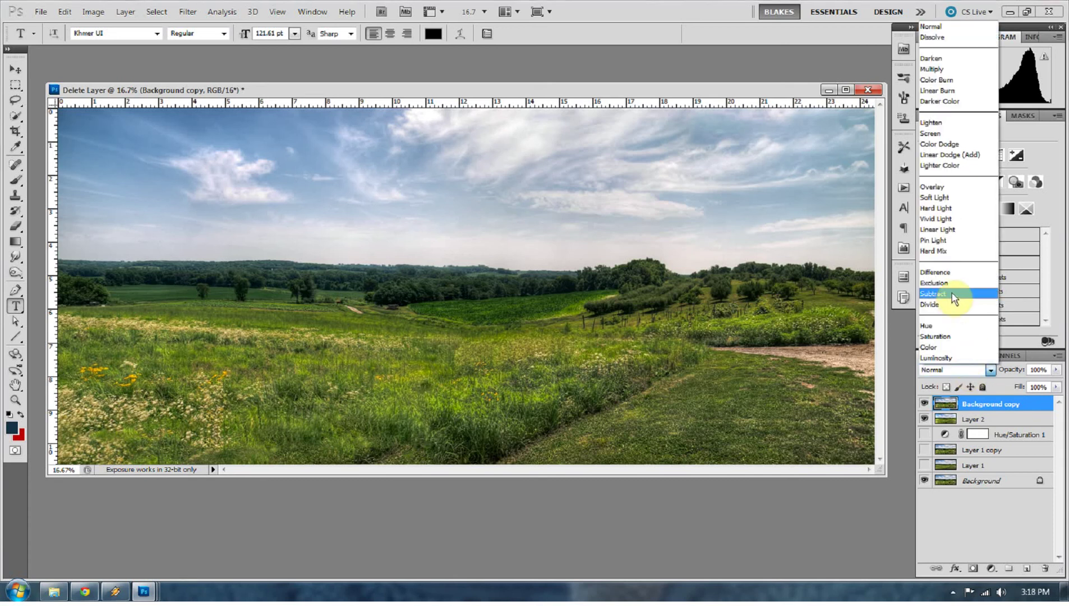
click(946, 200)
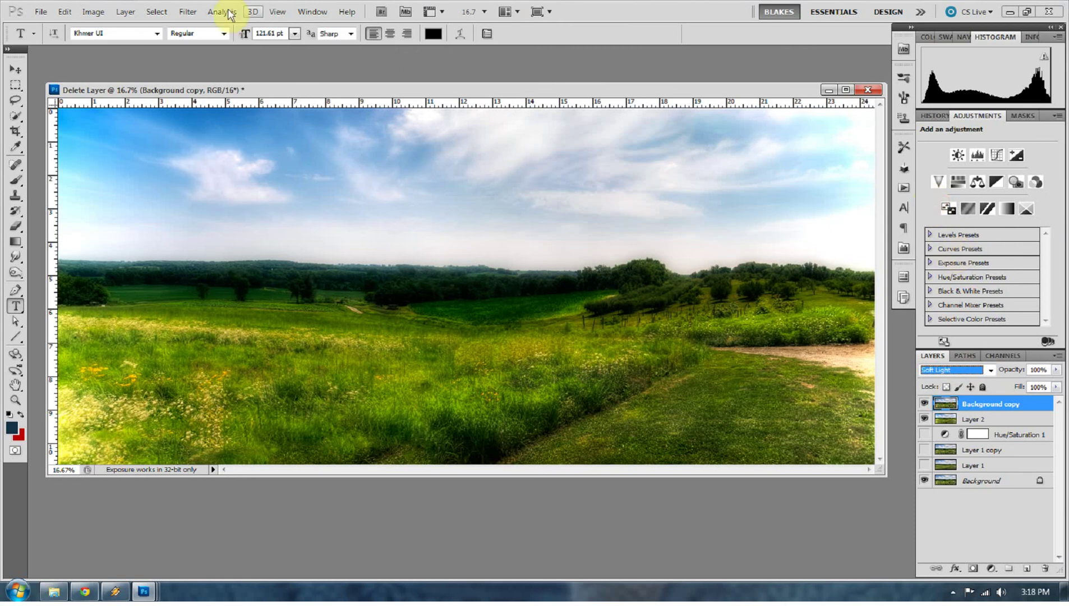
click(197, 12)
mouse_move(251, 273)
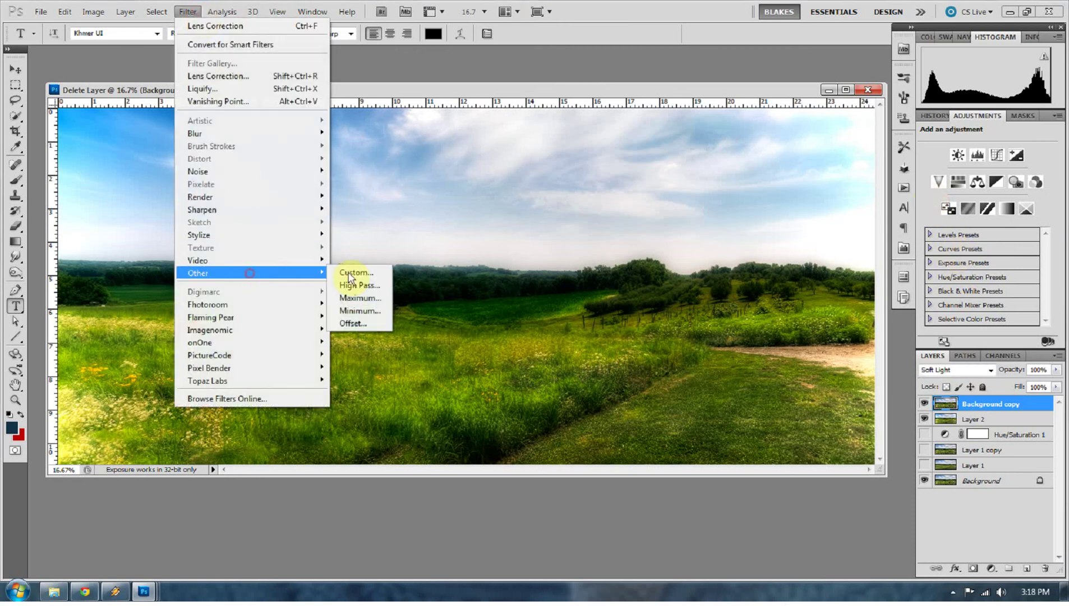
click(378, 286)
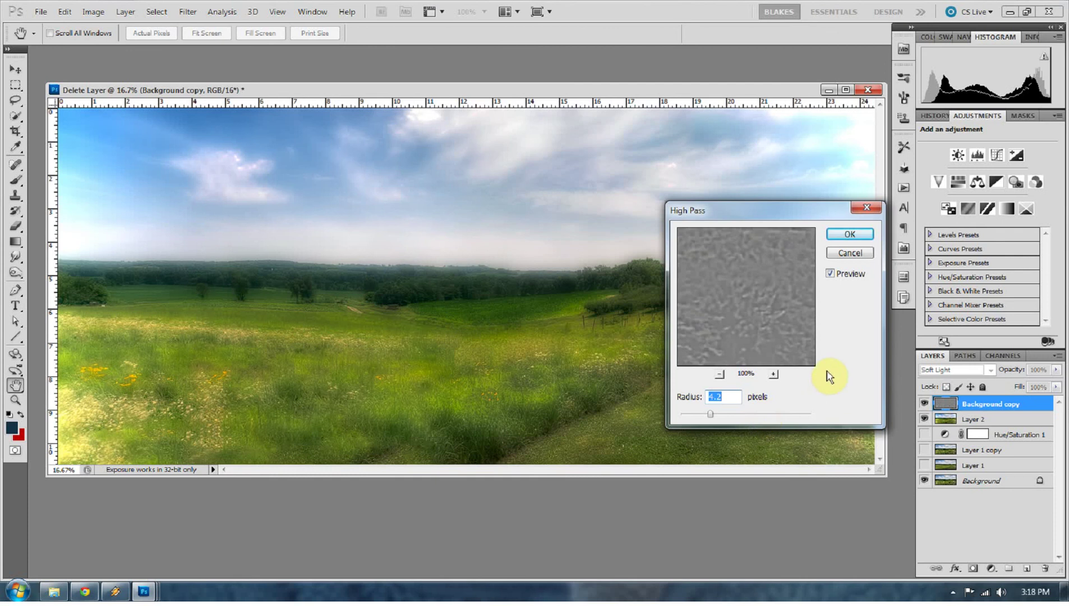
click(849, 235)
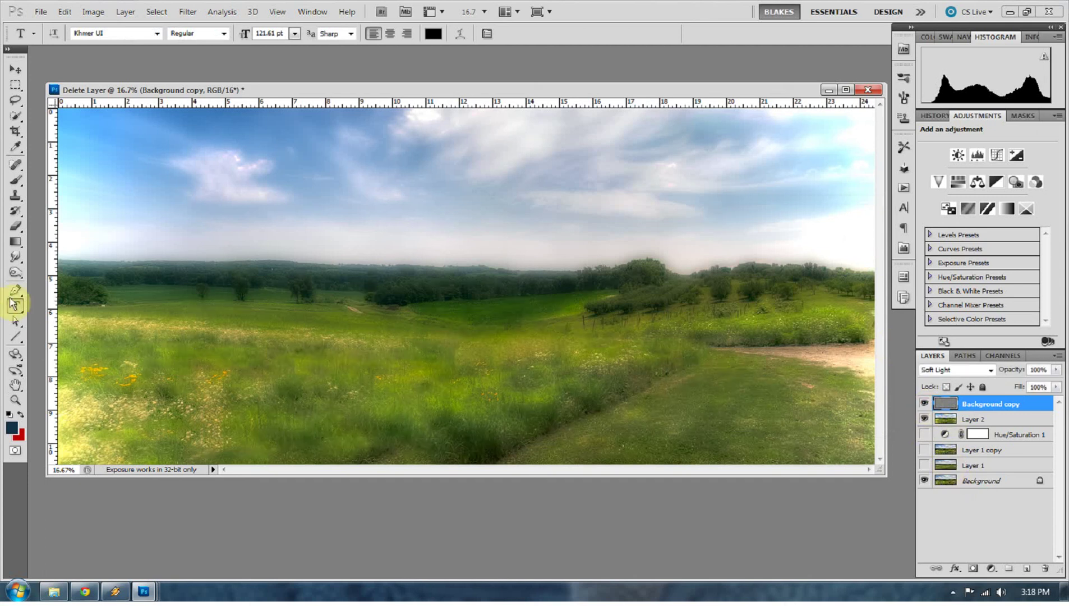
click(16, 399)
drag(676, 356, 817, 413)
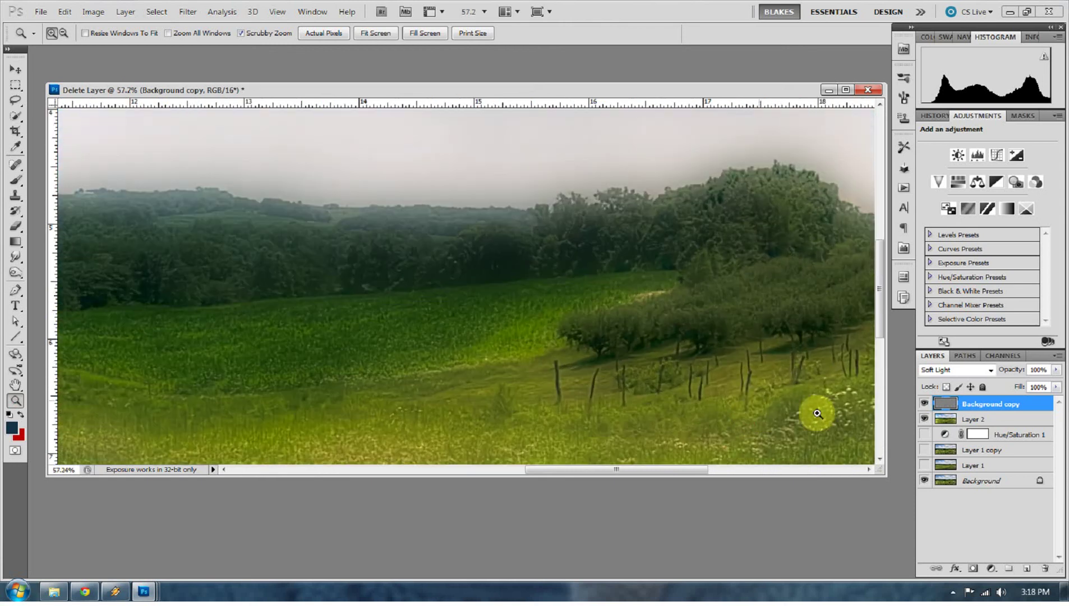
click(924, 403)
click(925, 403)
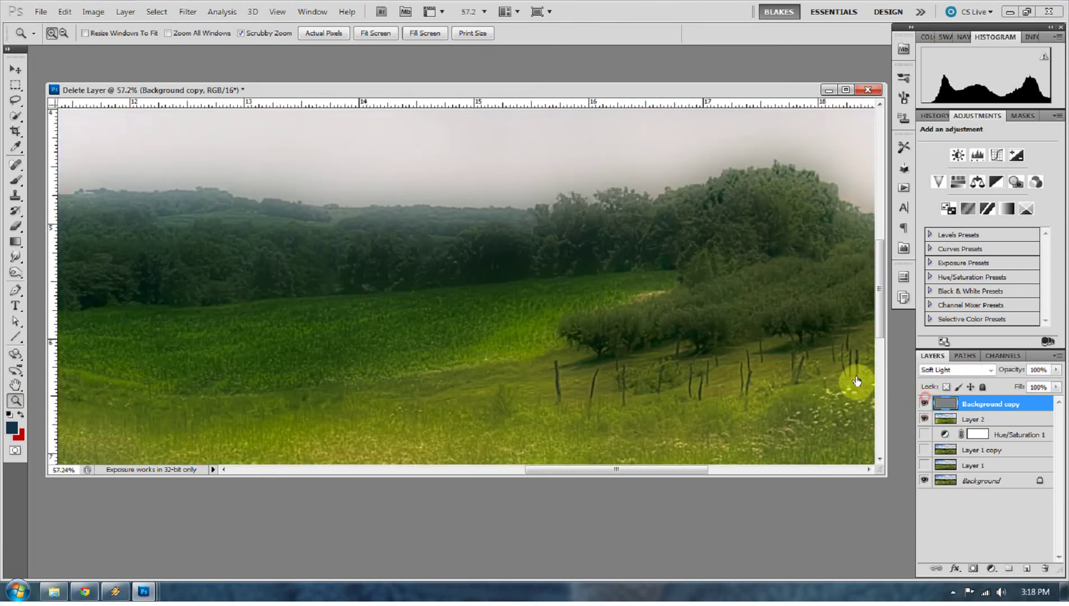
right_click(677, 323)
click(697, 333)
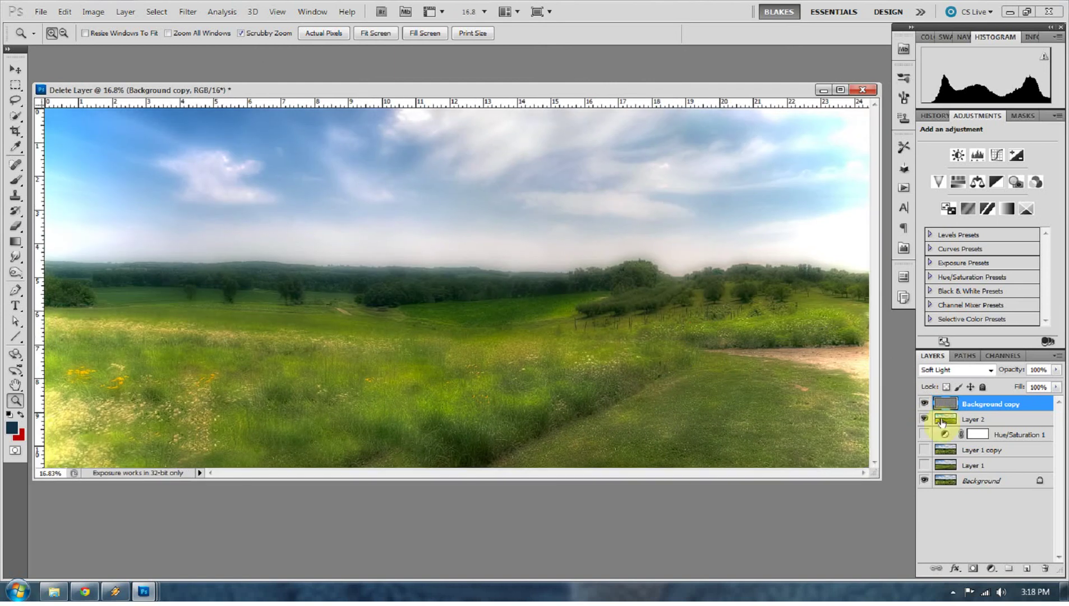
Add a Gradient Map adjustment layer and set its light (right) gradient stop to white.
click(991, 570)
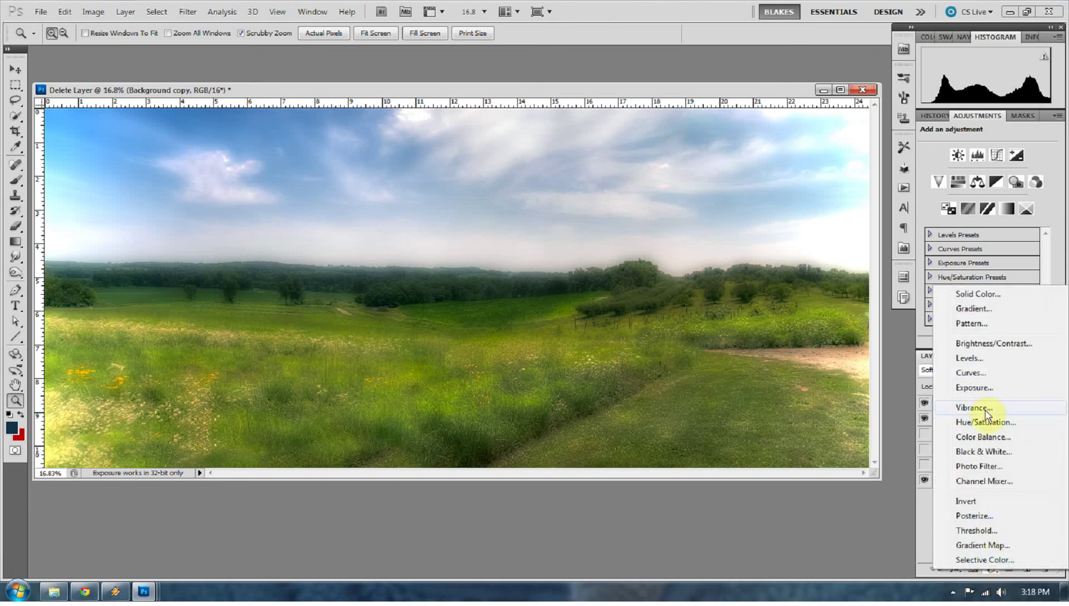
click(979, 544)
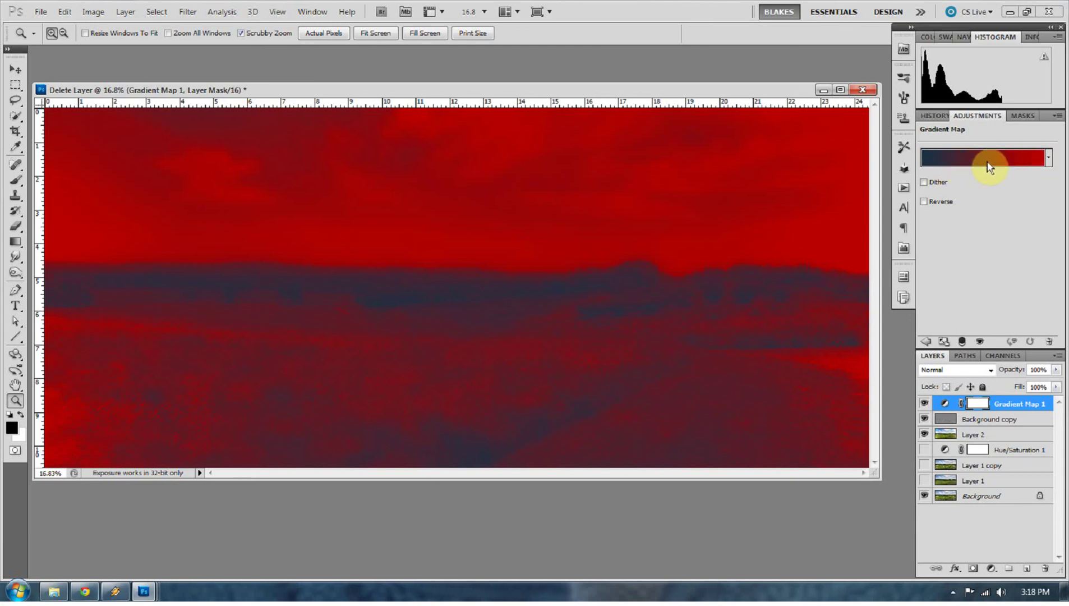
click(988, 165)
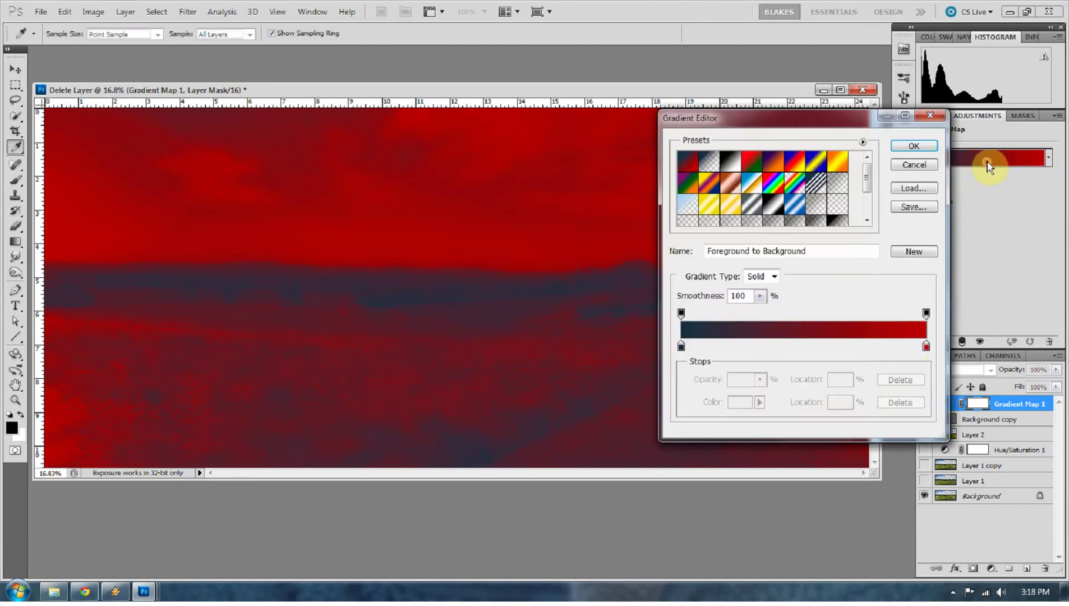
double_click(926, 346)
drag(504, 362, 374, 262)
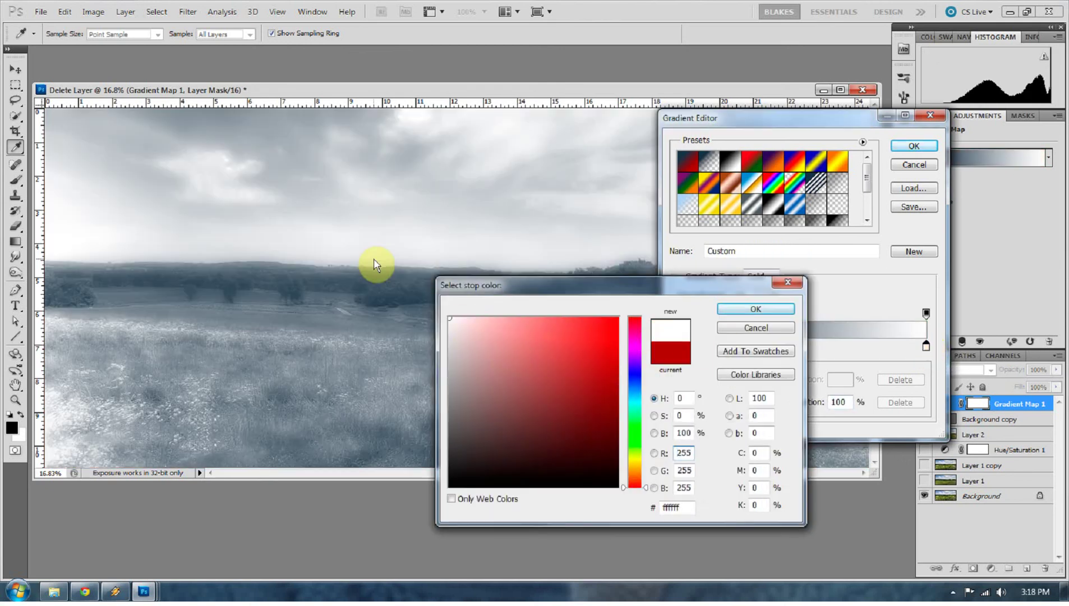
click(755, 308)
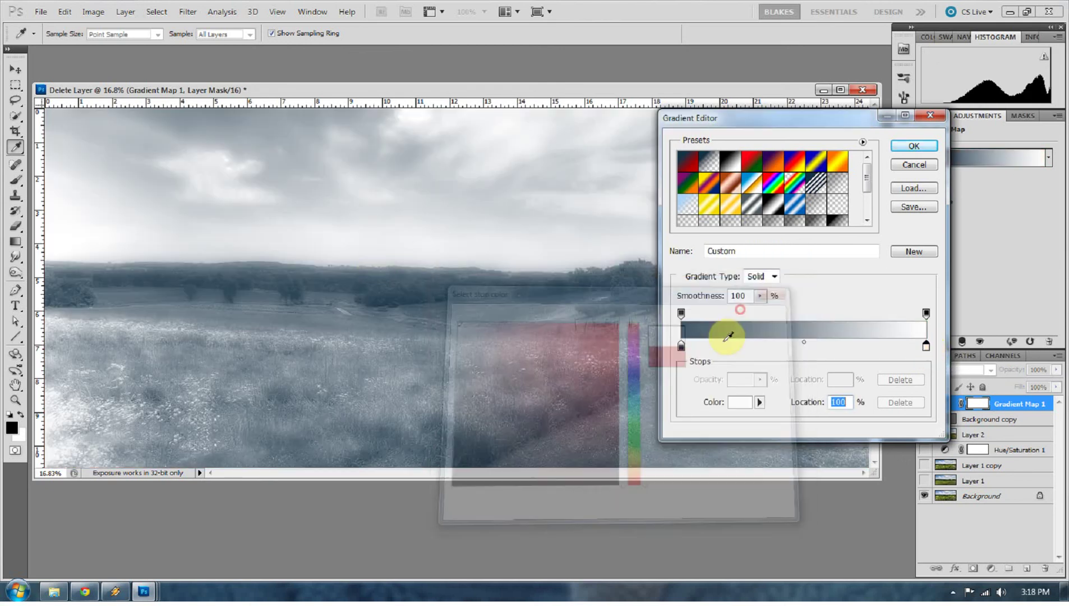
Set the gradient's dark (left) stop to dark brown #4b362a.
double_click(681, 346)
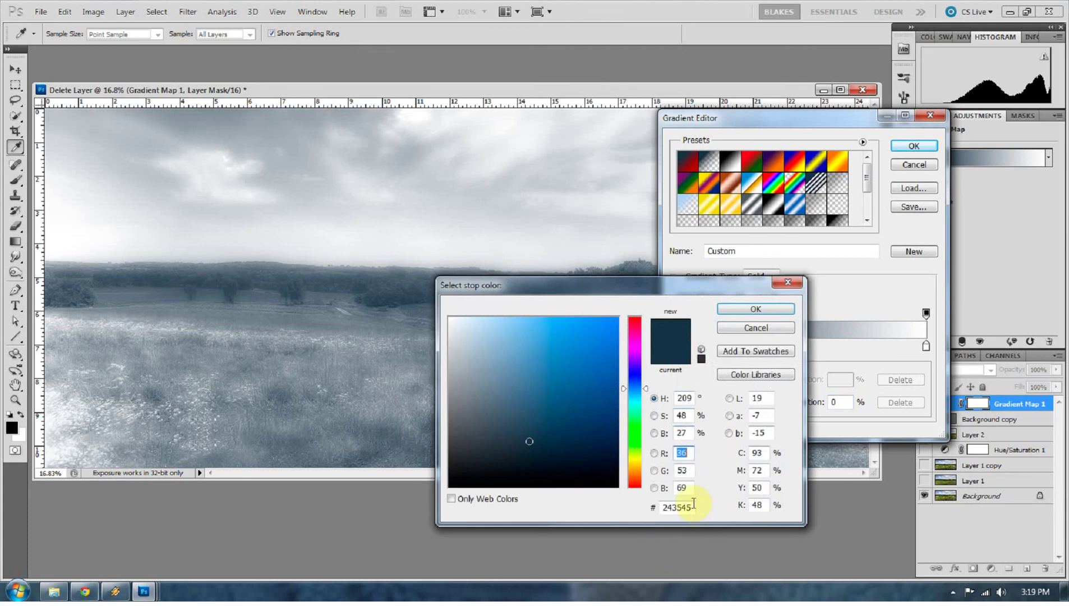
drag(692, 505, 662, 509)
drag(625, 464, 638, 472)
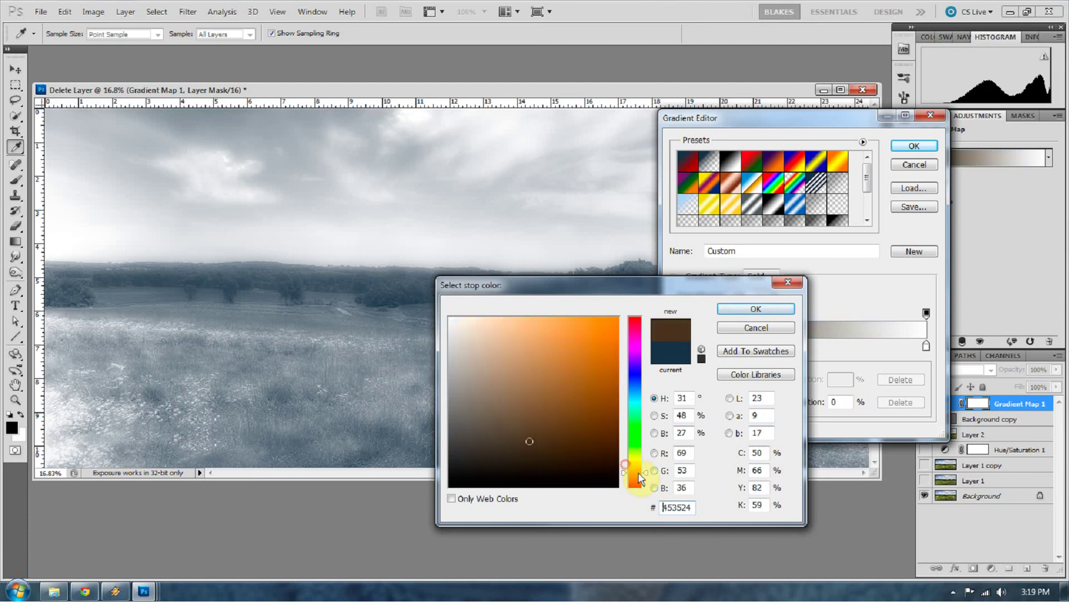
drag(544, 441, 525, 438)
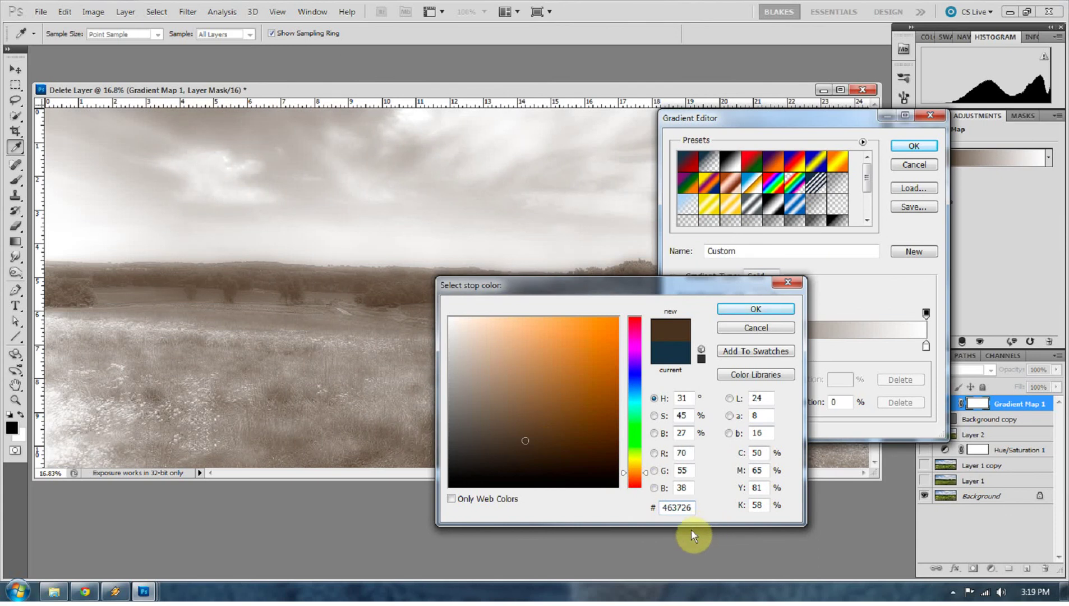
click(690, 507)
drag(690, 507, 637, 515)
text(4b)
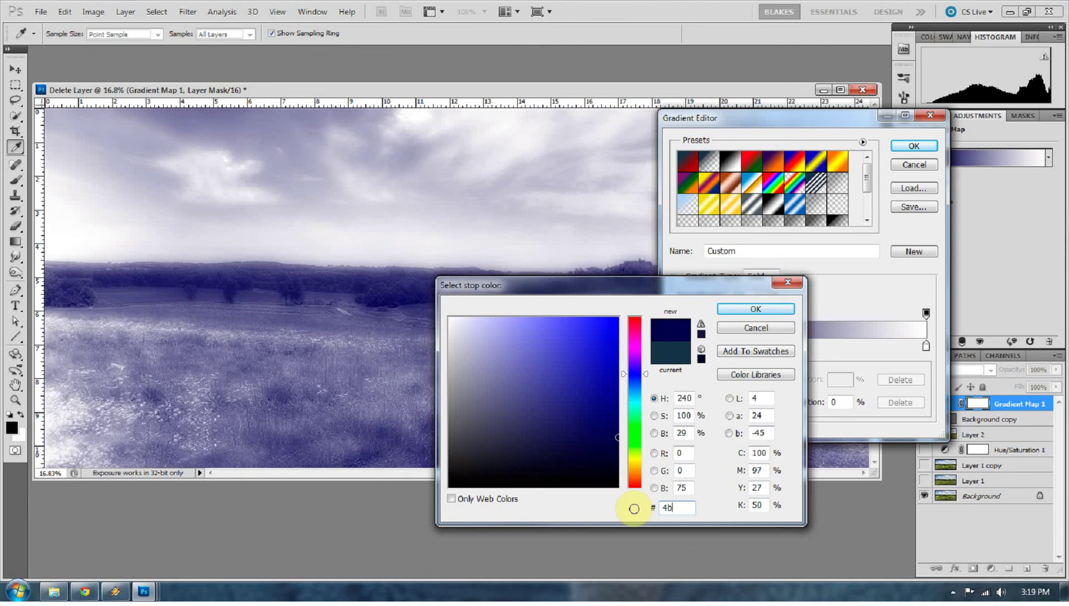
text(36)
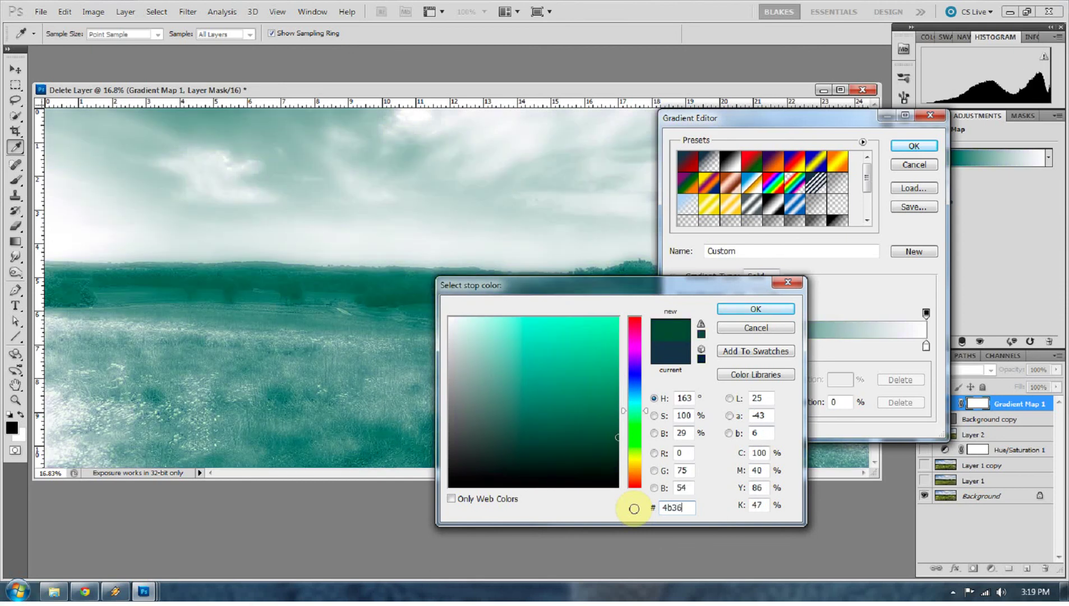
text(2a)
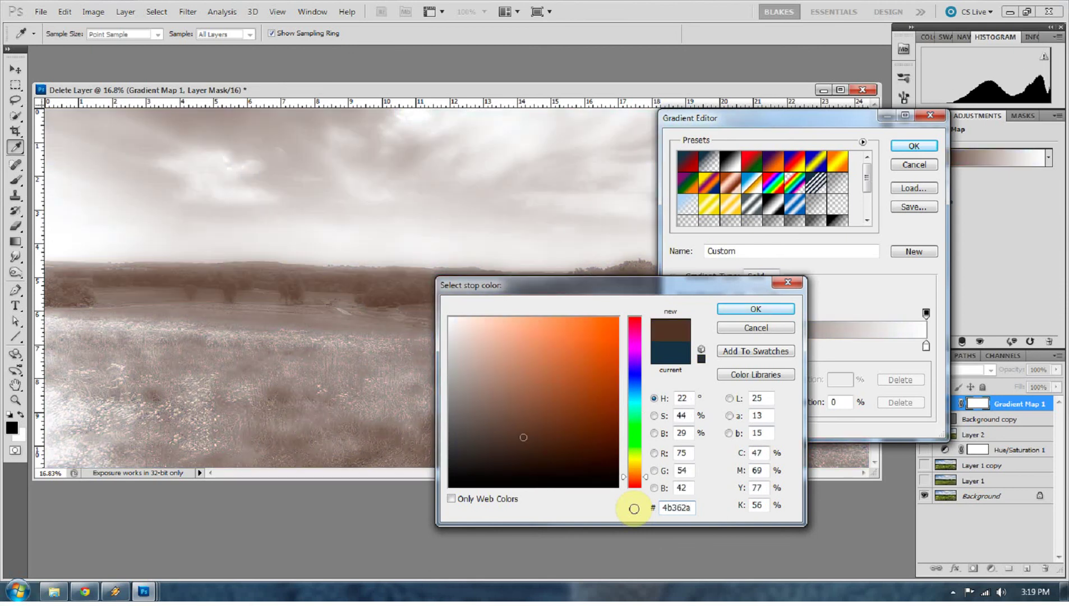
key(Return)
Apply the sepia gradient and set Gradient Map 1 to Color blend mode at 75% opacity.
click(912, 147)
click(981, 370)
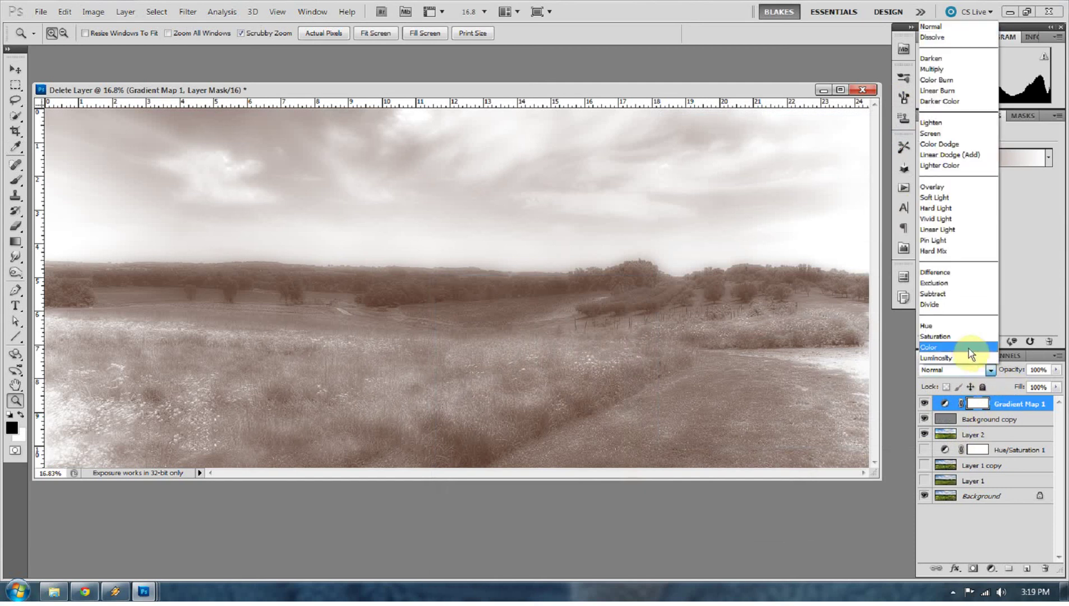
click(967, 352)
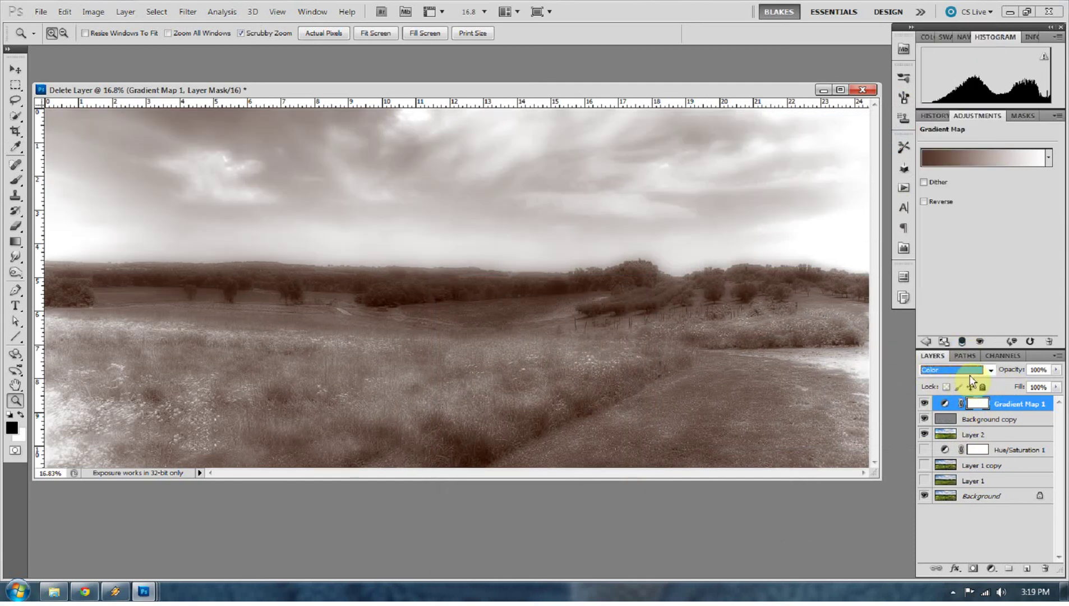
click(1056, 370)
drag(1057, 376, 1046, 386)
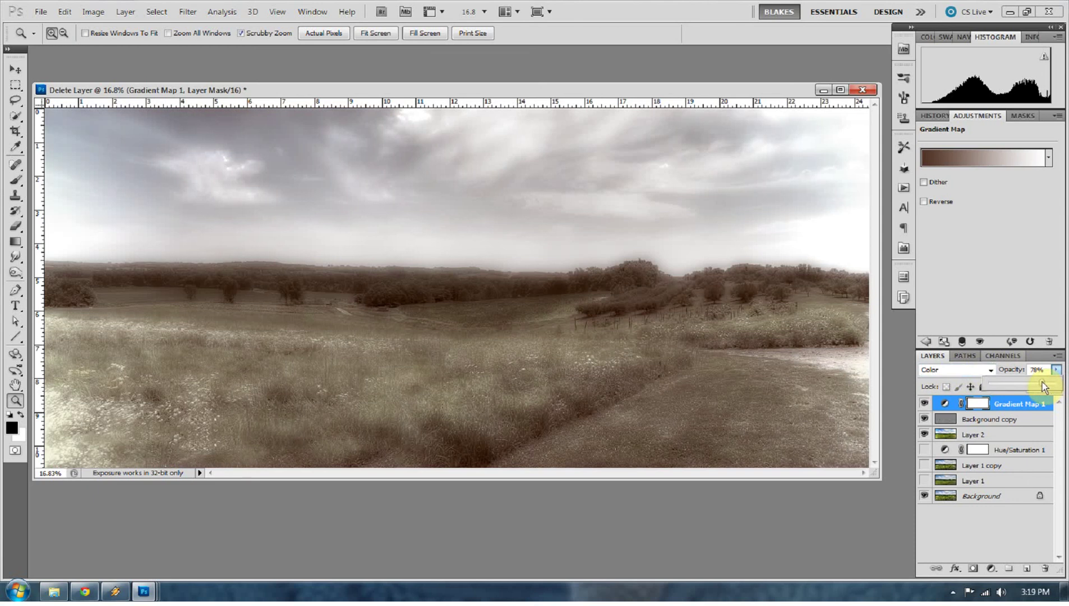
drag(1040, 385, 1040, 387)
Lower the Gradient Map 1 layer's fill to 84%.
click(986, 544)
click(1044, 401)
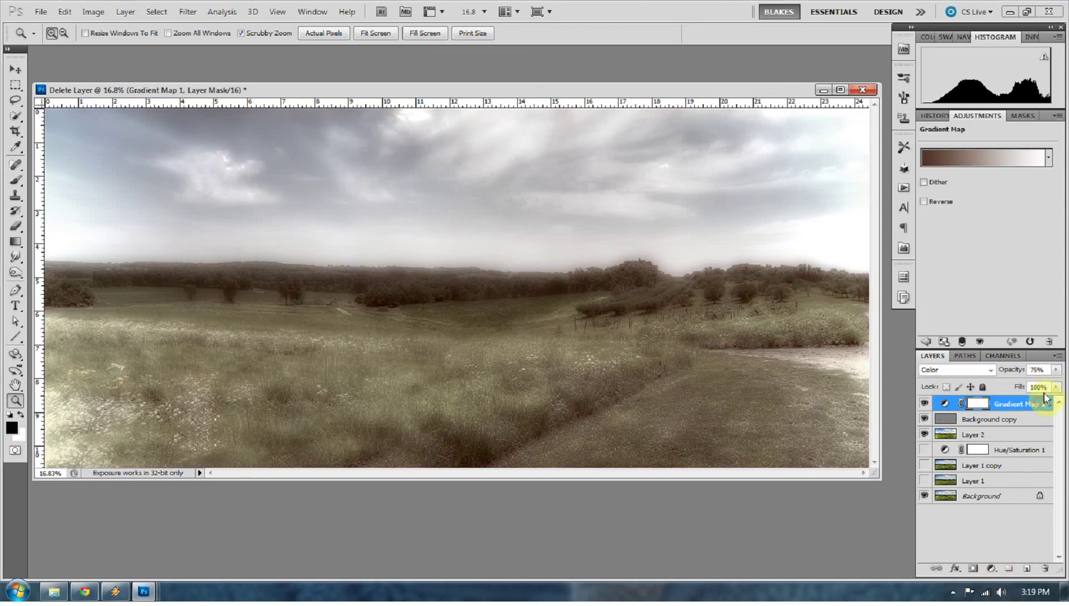
click(1056, 387)
drag(1053, 402, 1049, 403)
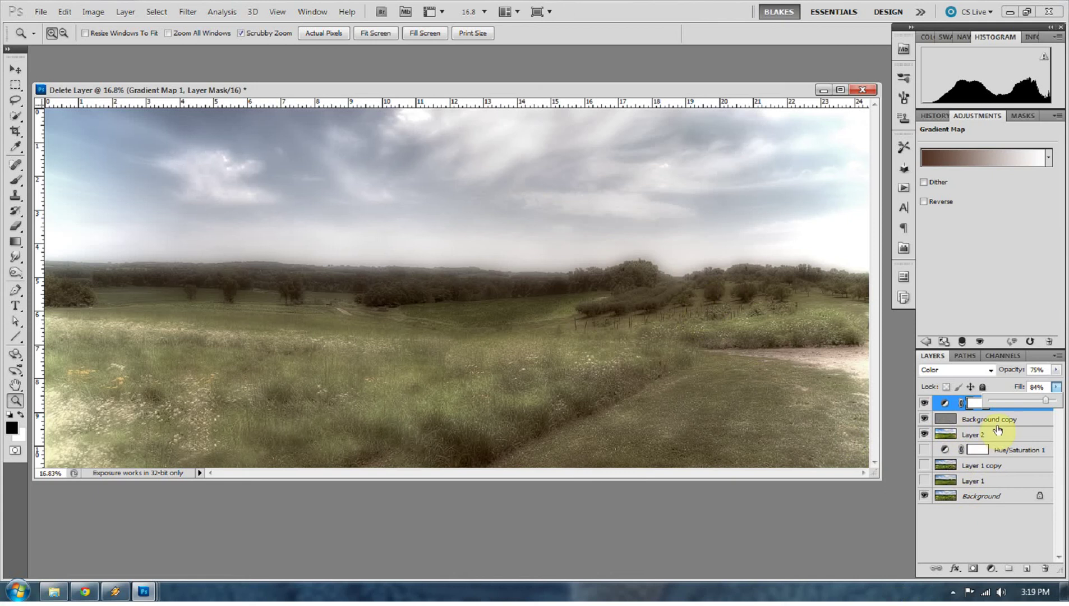
Use a smaller Spot Healing Brush on Layer 2 to heal bright cloud patches in the left and top-centre sky.
click(965, 519)
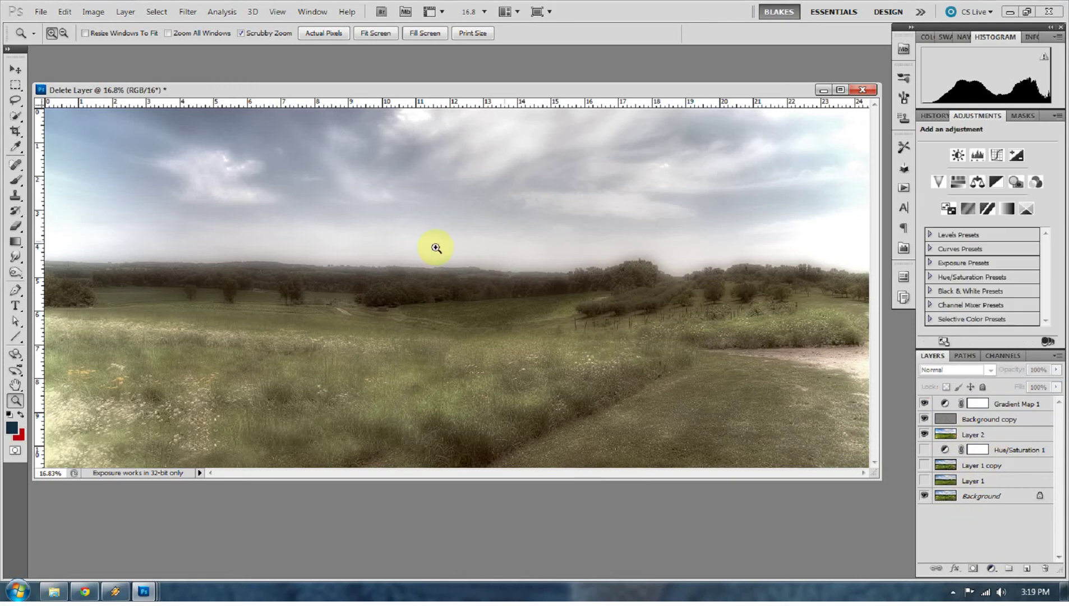
click(15, 165)
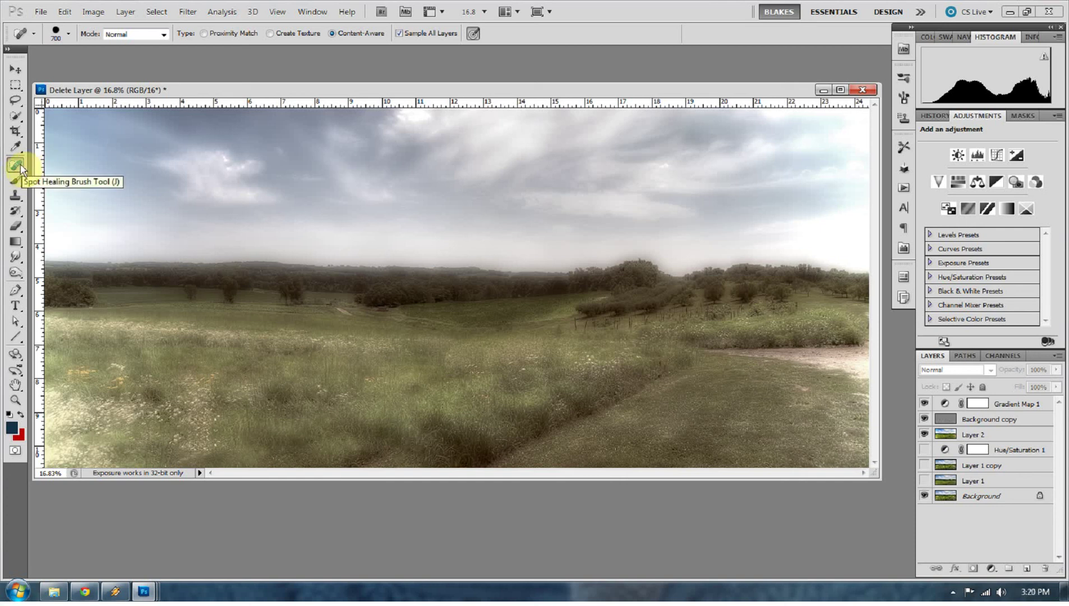
click(956, 422)
click(957, 437)
key(bracketleft)
key(bracketleft)
key(bracketleft)
key(bracketleft)
key(bracketleft)
key(bracketleft)
key(bracketleft)
key(bracketleft)
key(bracketleft)
key(bracketleft)
drag(223, 160, 248, 167)
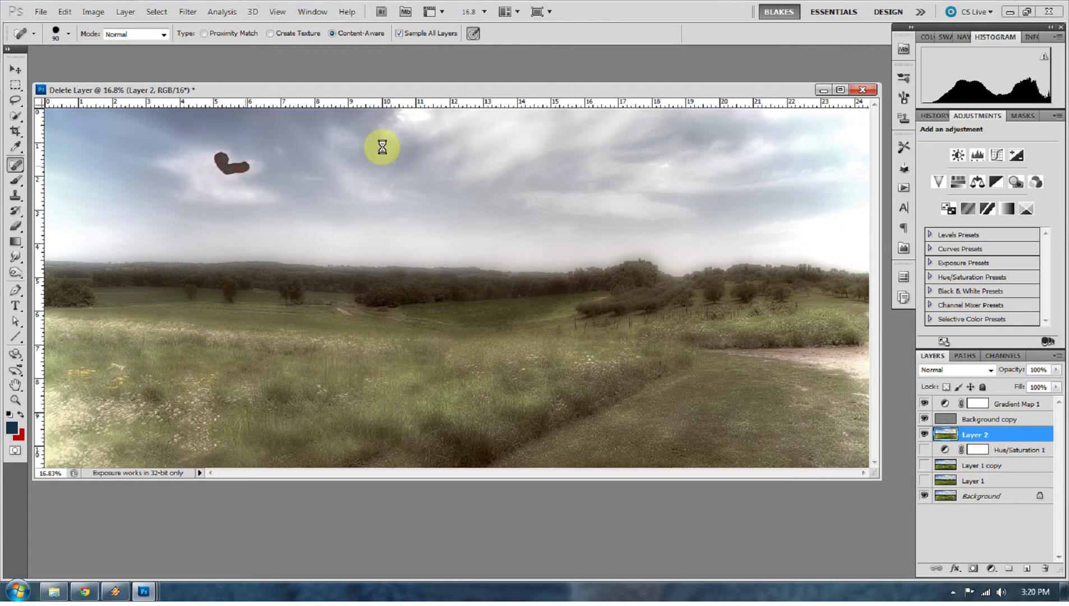
mouse_move(424, 124)
mouse_down()
mouse_move(430, 114)
mouse_move(414, 123)
mouse_move(406, 110)
mouse_move(430, 119)
mouse_move(491, 109)
mouse_up()
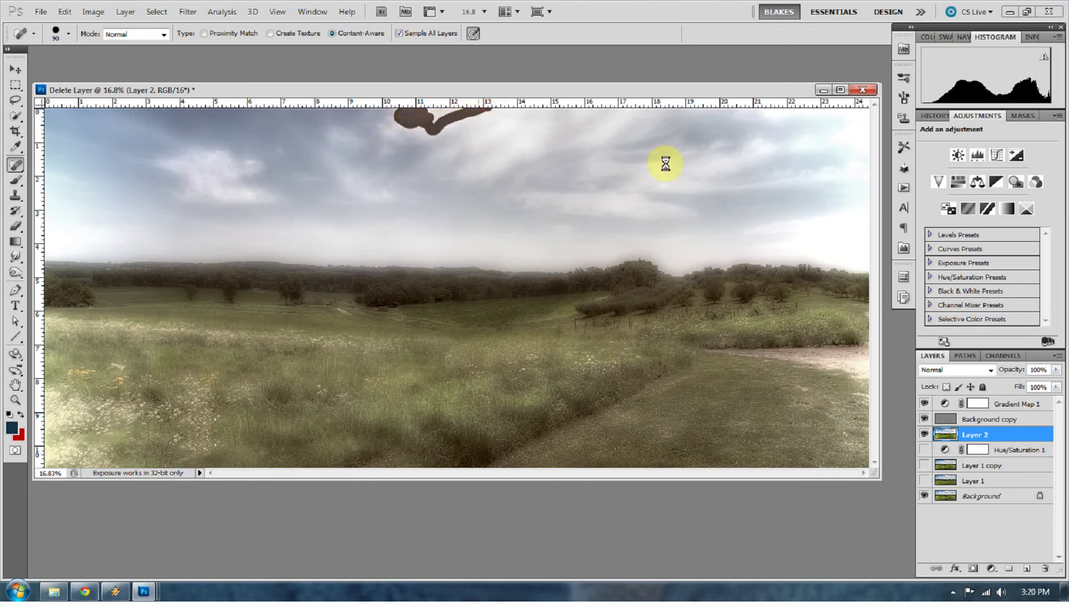